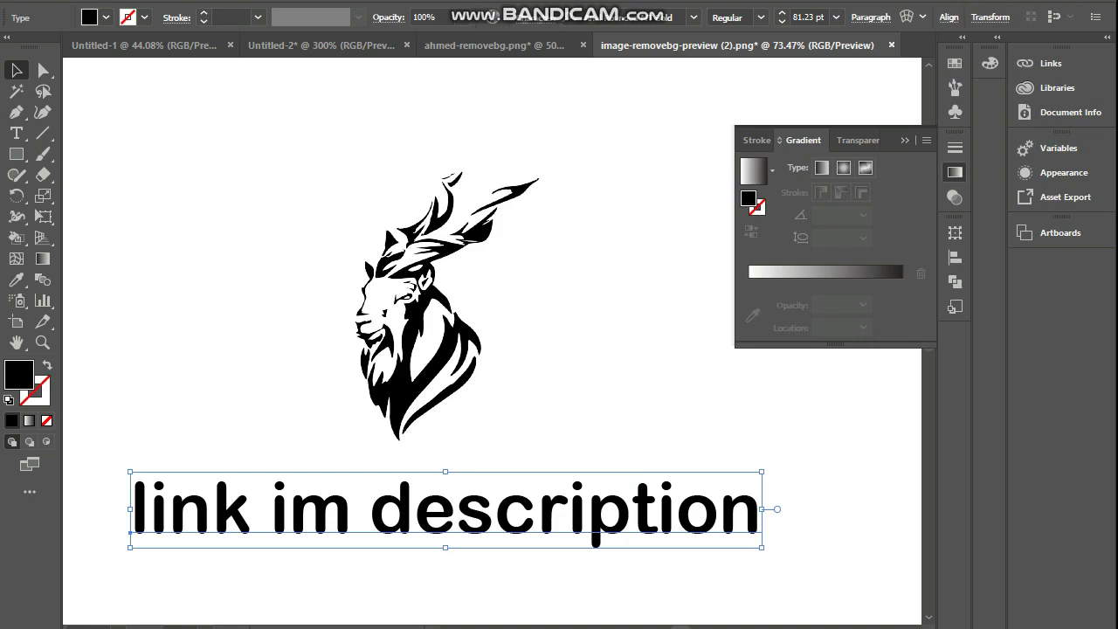
Step: Delete the 'link im description' text beneath the goat head
{"action": "key", "text": "Delete"}
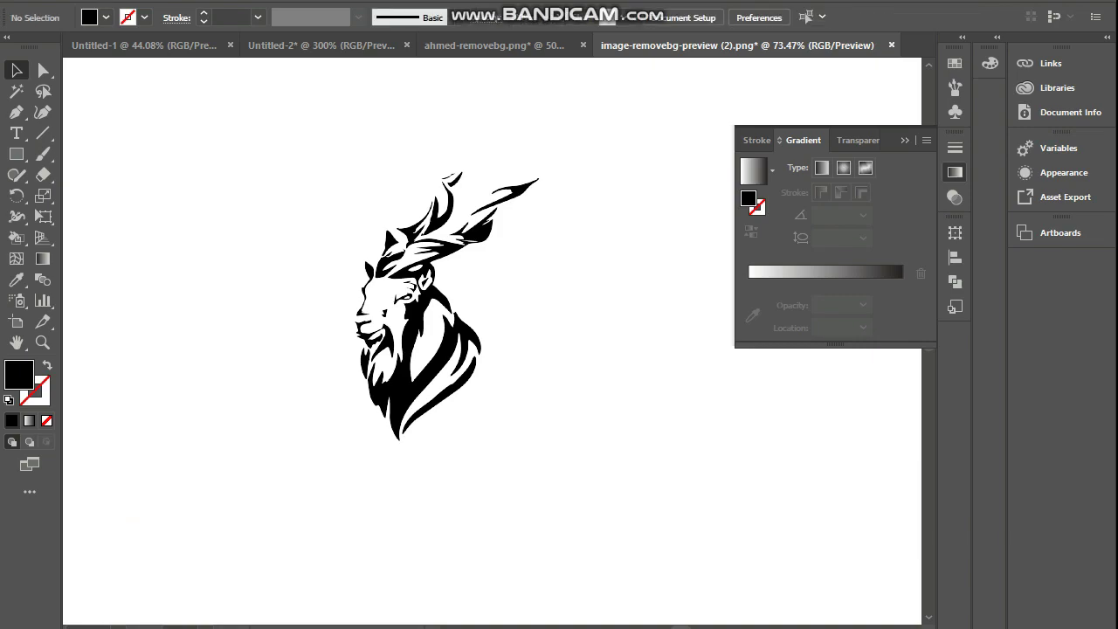
Step: Make the fill a gradient and recolour its left stop dark green
{"action": "left_click", "coordinate": [791, 273]}
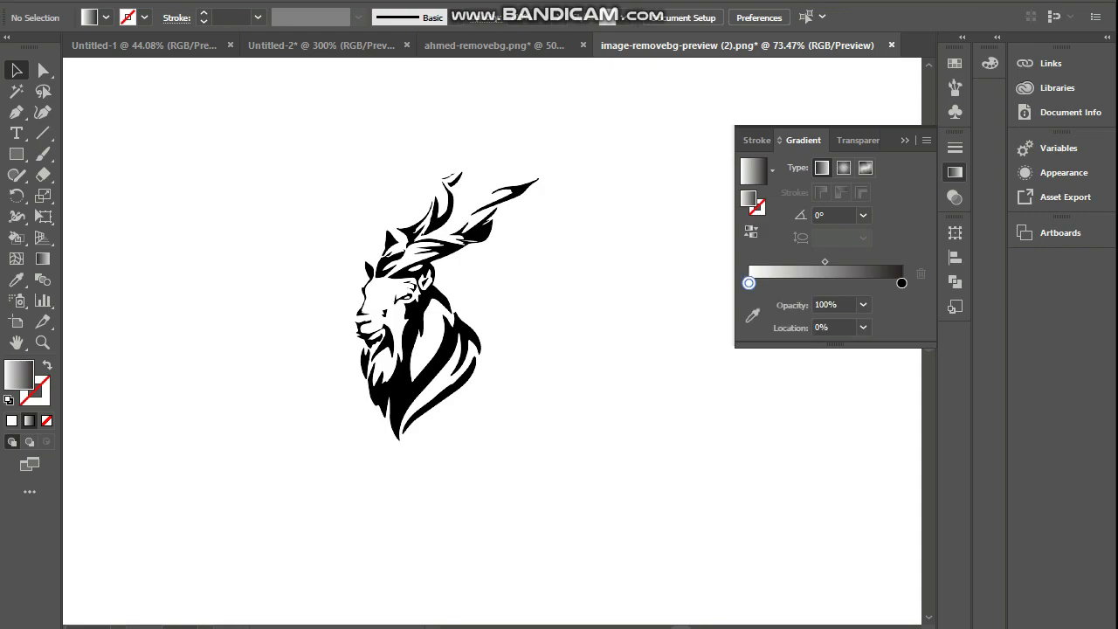
{"action": "double_click", "coordinate": [902, 282]}
{"action": "left_click", "coordinate": [863, 381]}
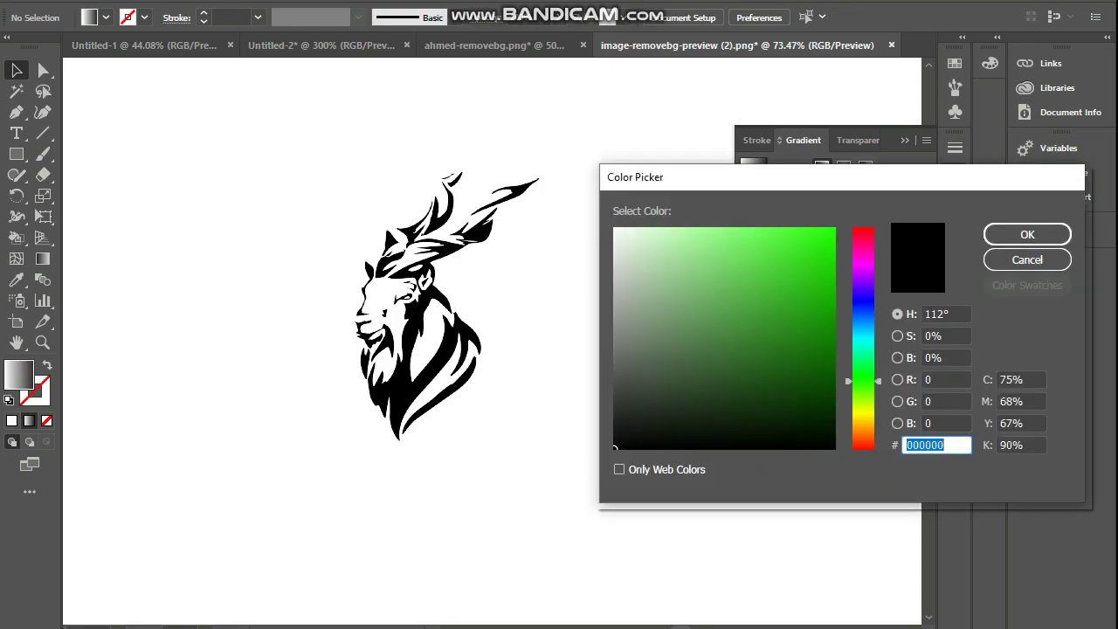
{"action": "left_click_drag", "start_coordinate": [796, 377], "coordinate": [788, 355]}
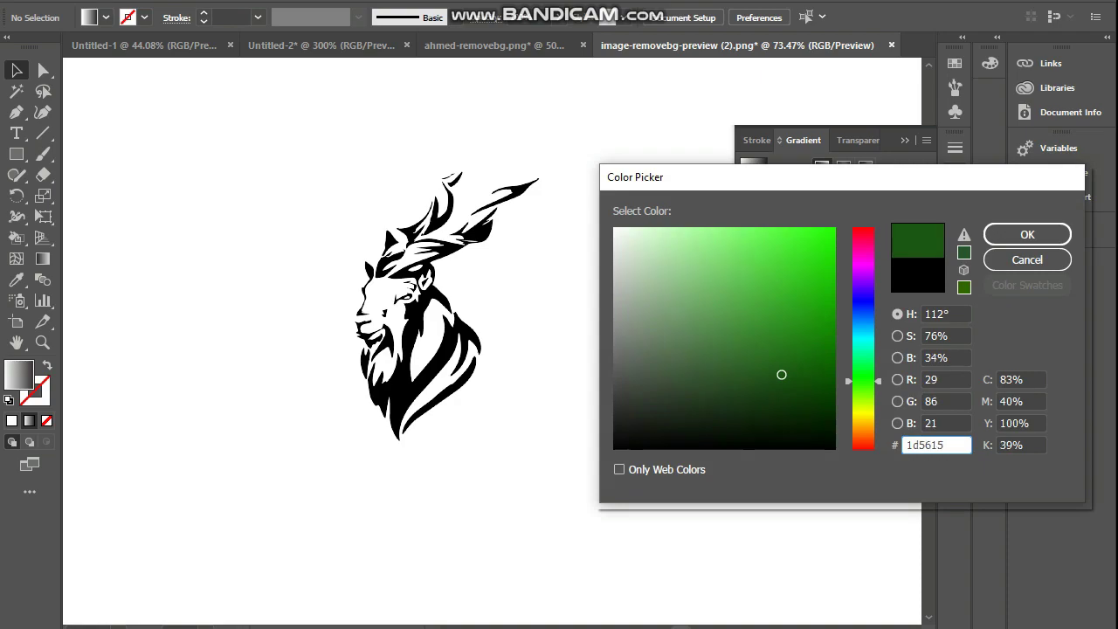
{"action": "left_click", "coordinate": [1027, 234]}
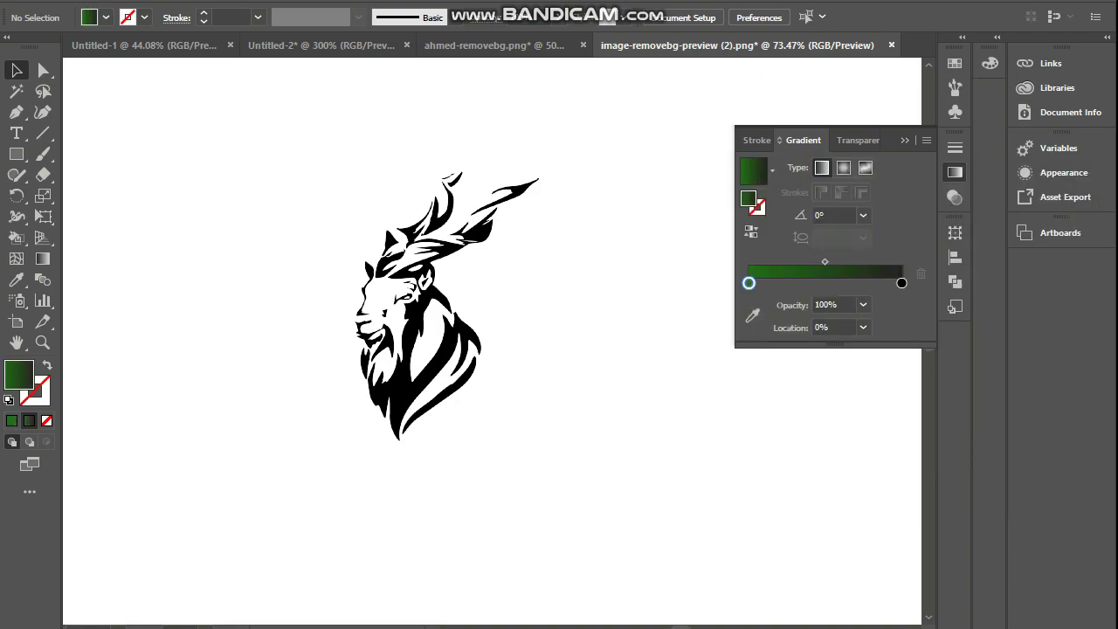
Step: Recolour the middle gradient stop a darker green
{"action": "double_click", "coordinate": [817, 282]}
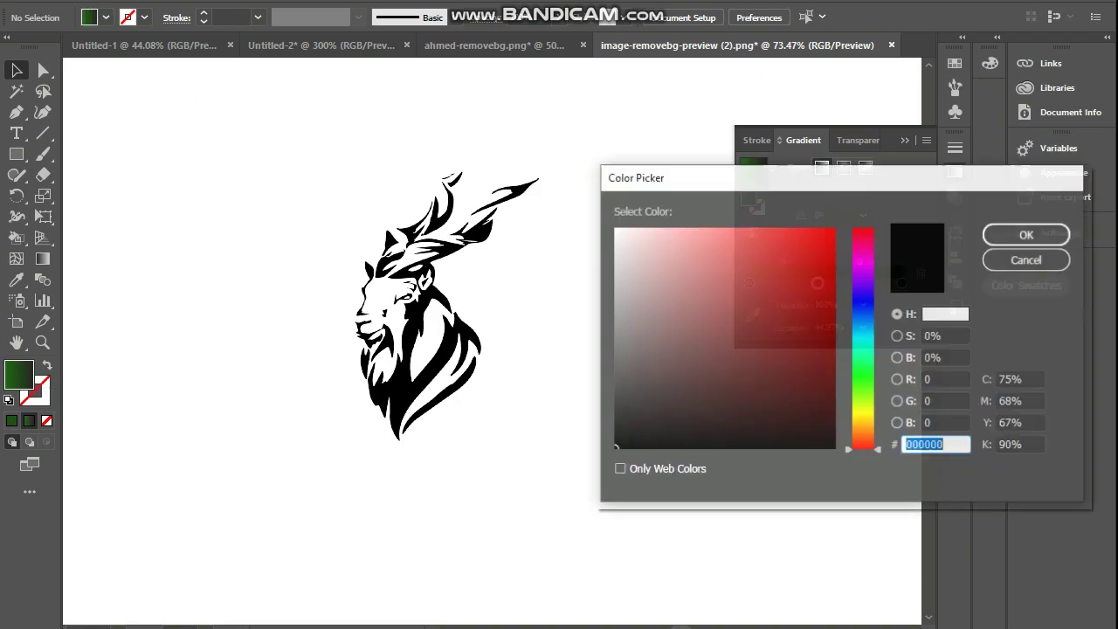
{"action": "left_click", "coordinate": [863, 385]}
{"action": "left_click", "coordinate": [821, 344]}
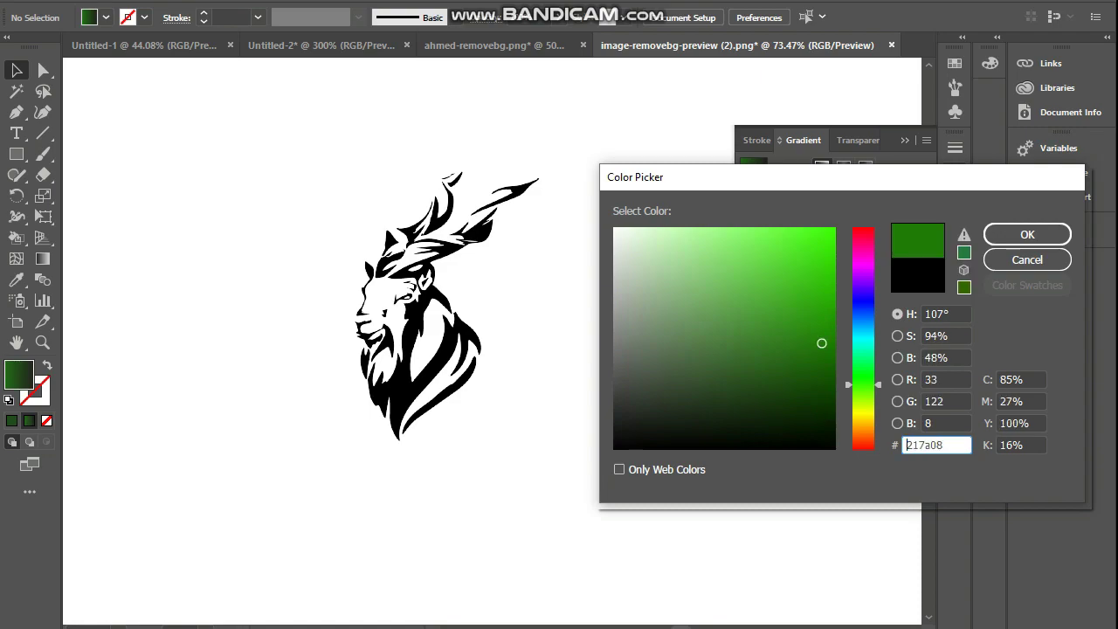
{"action": "left_click_drag", "start_coordinate": [821, 343], "coordinate": [821, 403]}
{"action": "left_click", "coordinate": [1028, 235]}
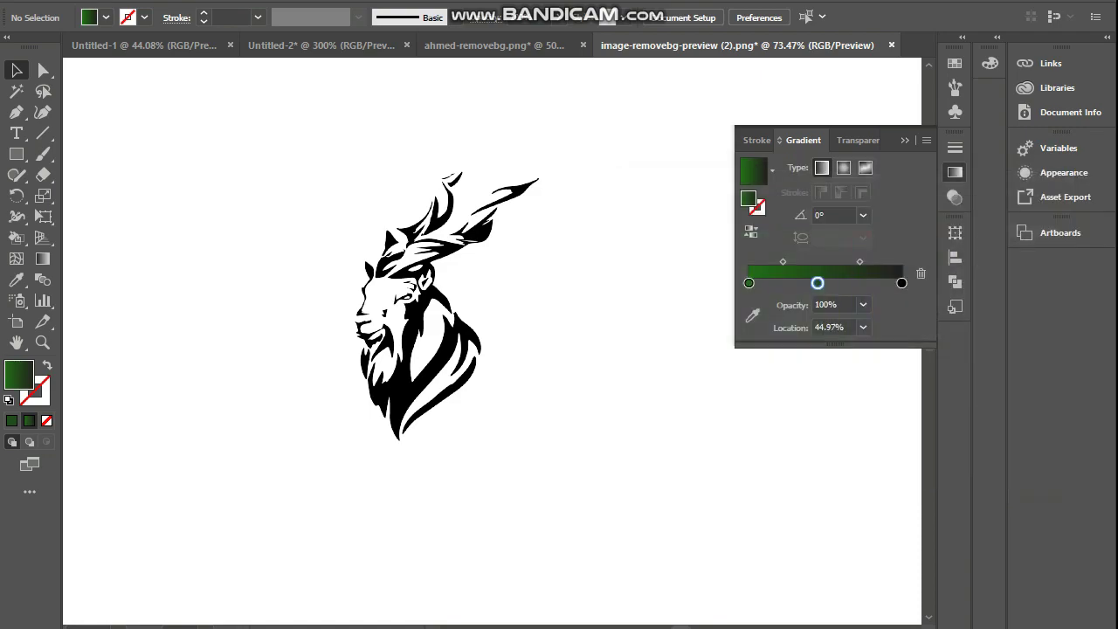
Step: Recolour the right gradient stop from black to green
{"action": "double_click", "coordinate": [902, 282]}
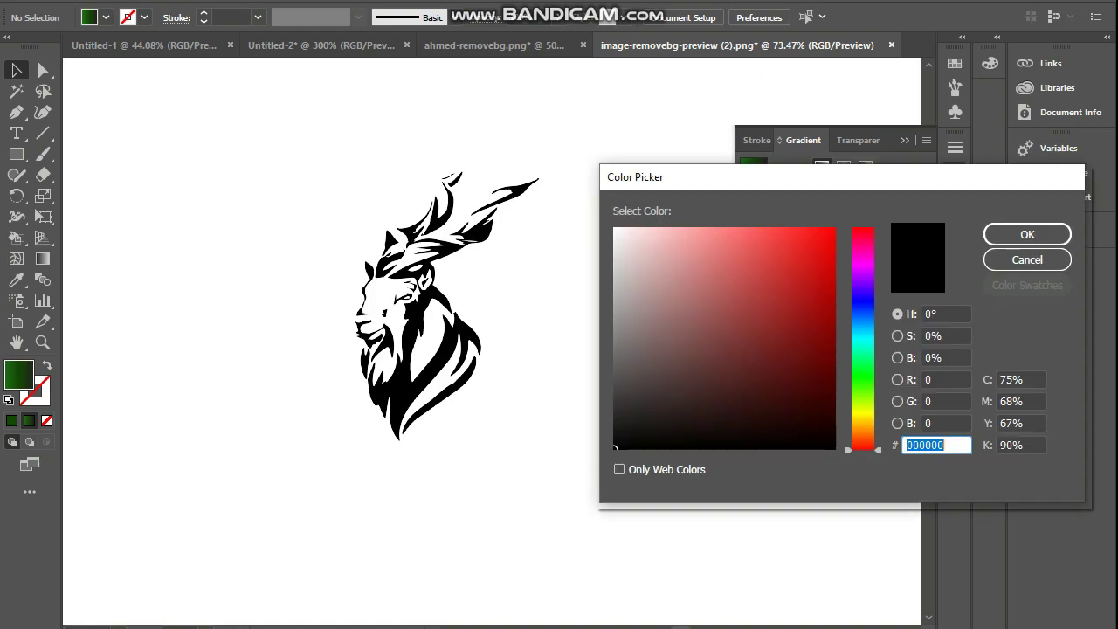
{"action": "left_click", "coordinate": [863, 390]}
{"action": "left_click", "coordinate": [816, 354]}
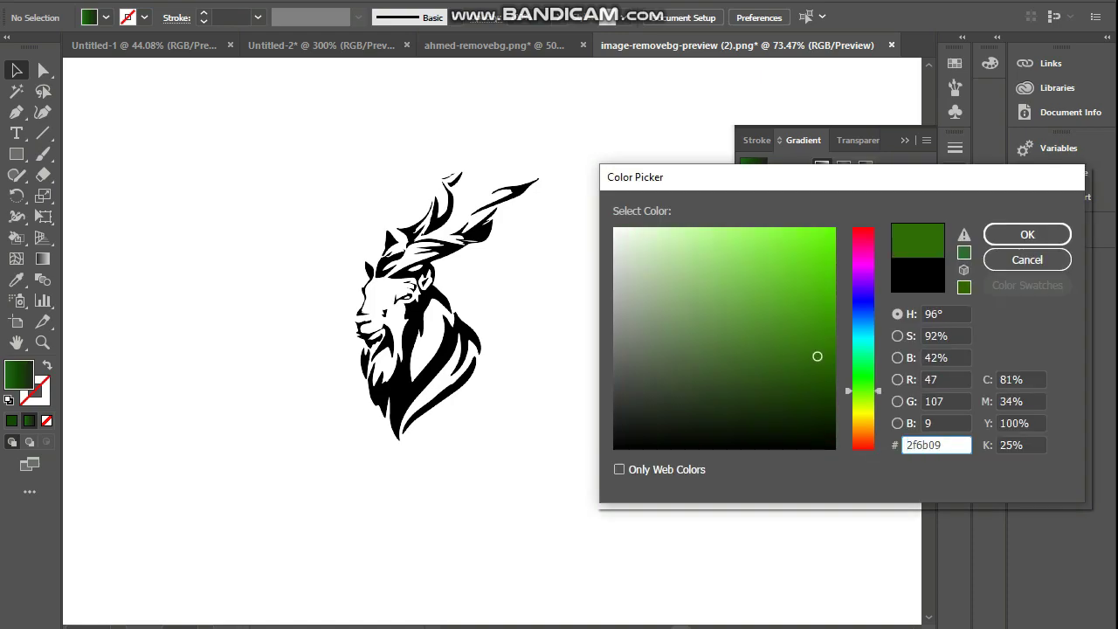
{"action": "left_click", "coordinate": [819, 327]}
{"action": "left_click", "coordinate": [804, 319]}
{"action": "left_click", "coordinate": [1027, 234]}
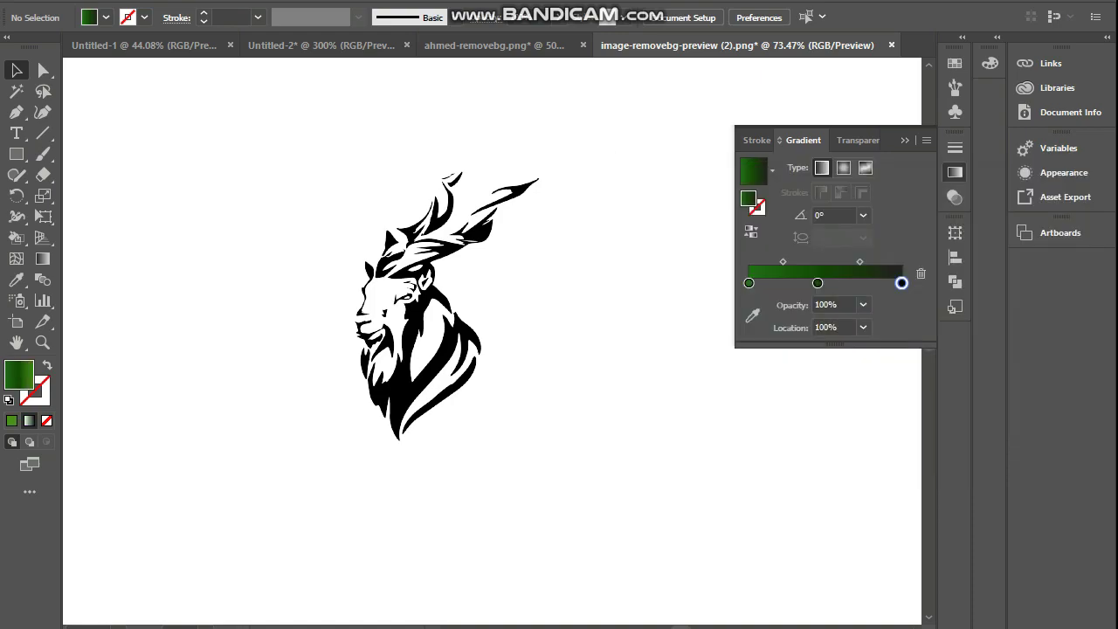
Step: Image Trace and Expand the goat-head picture into editable vector shapes
{"action": "left_click", "coordinate": [420, 314]}
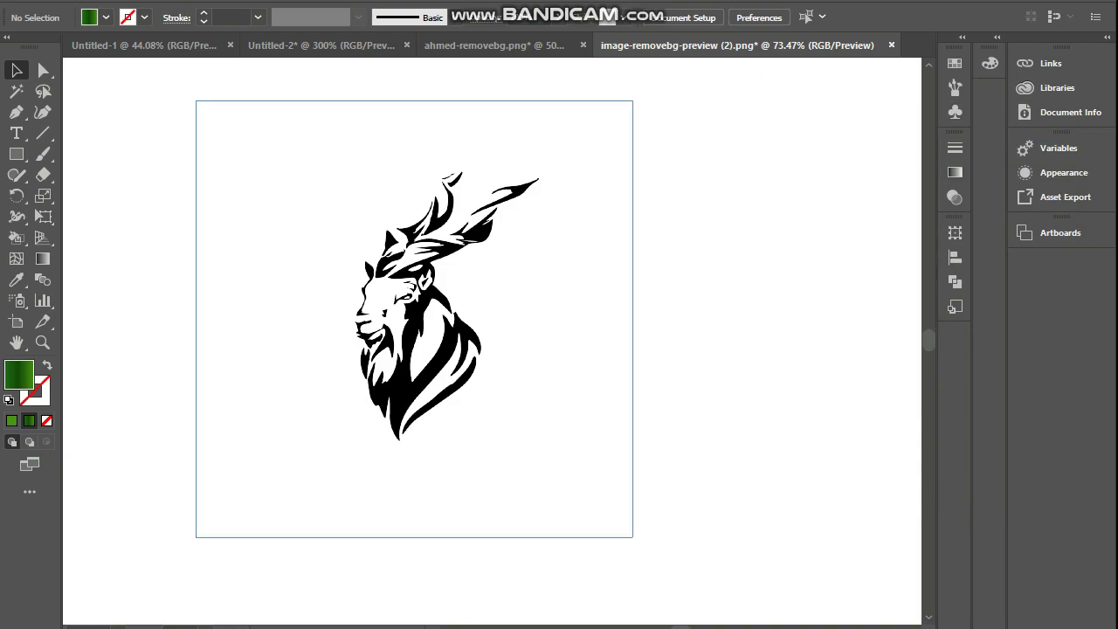
{"action": "left_click", "coordinate": [472, 17]}
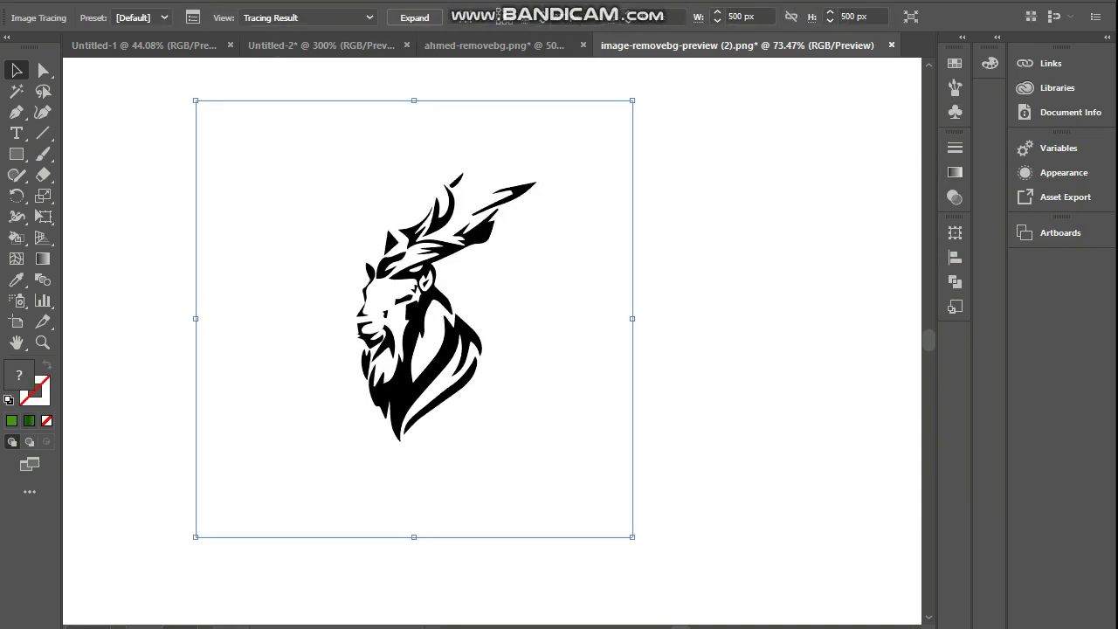
{"action": "left_click", "coordinate": [602, 16]}
{"action": "key", "text": "ctrl+shift+a"}
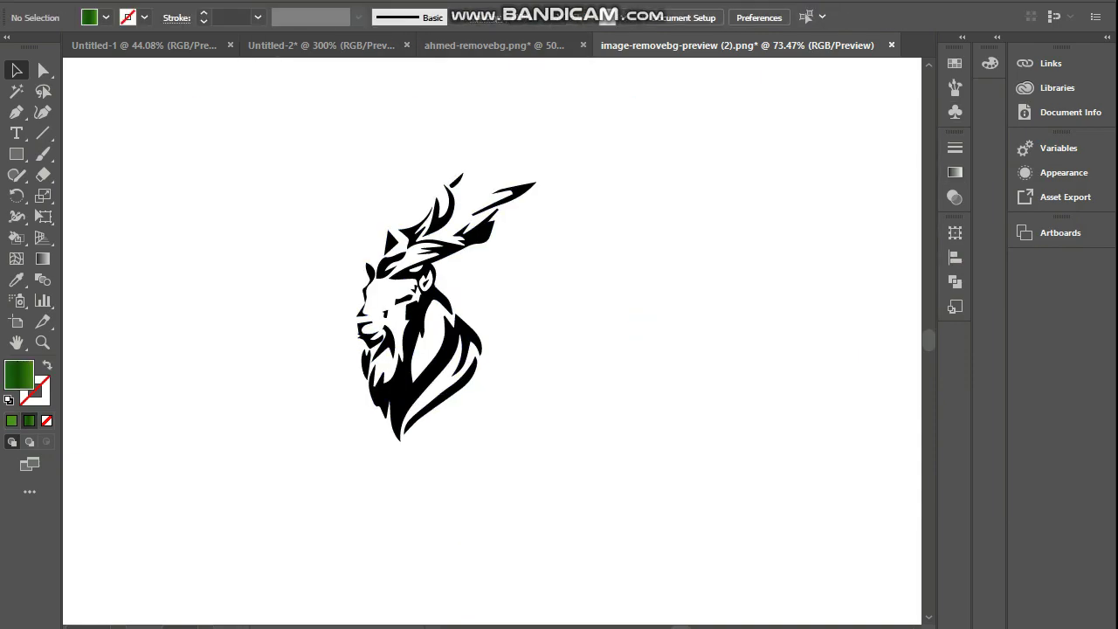
{"action": "key", "text": "k"}
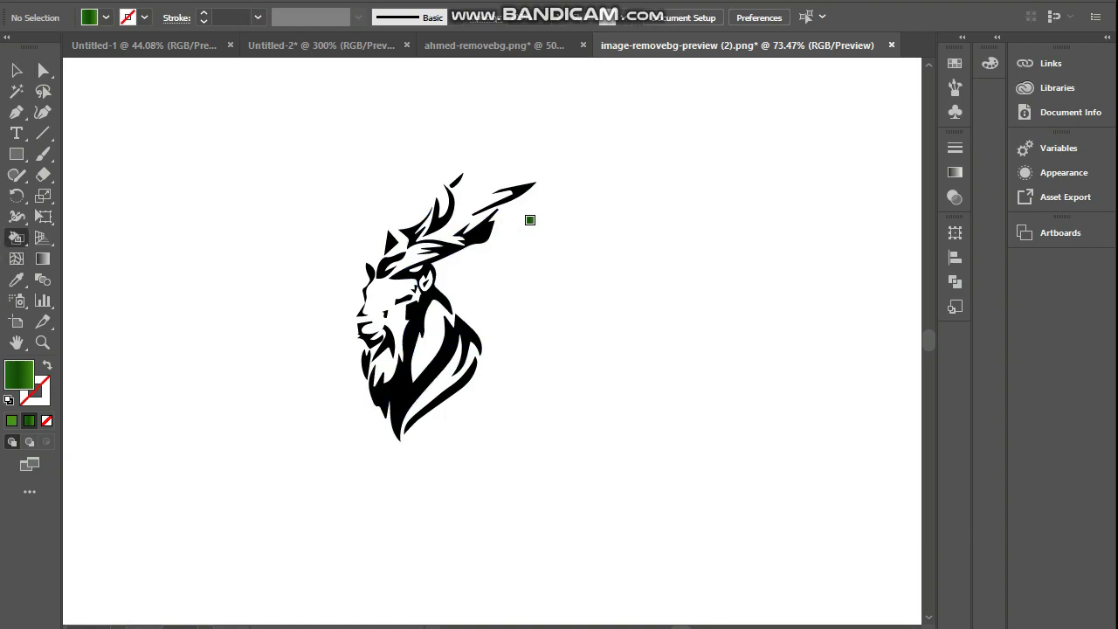
{"action": "key", "text": "v"}
{"action": "key", "text": "ctrl+a"}
{"action": "key", "text": "ctrl+1"}
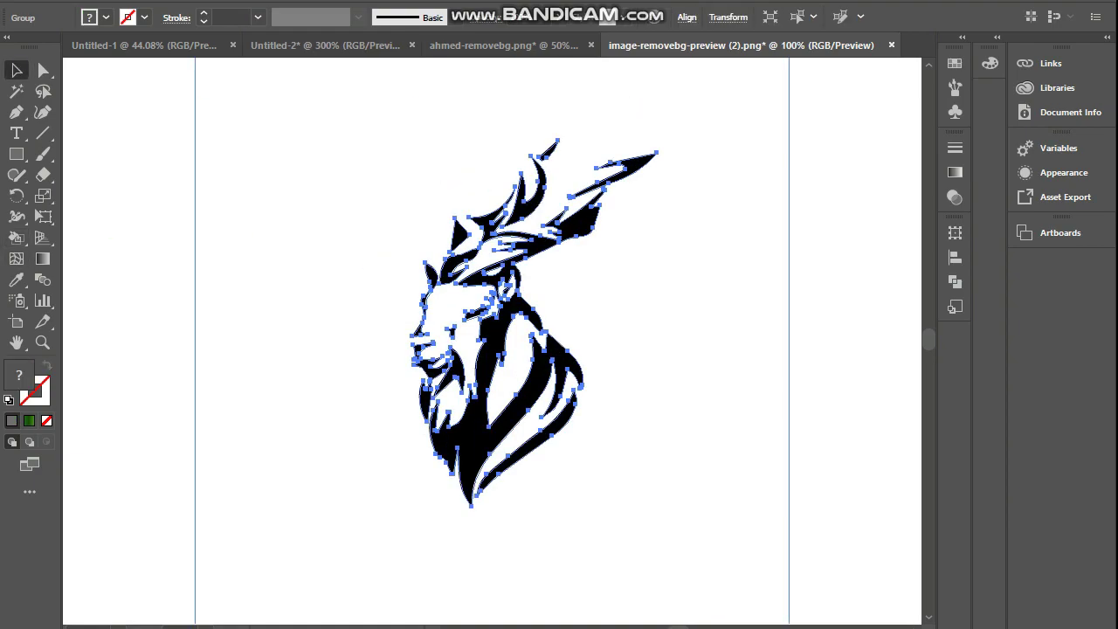
{"action": "key", "text": "ctrl+shift+a"}
{"action": "key", "text": "ctrl+plus"}
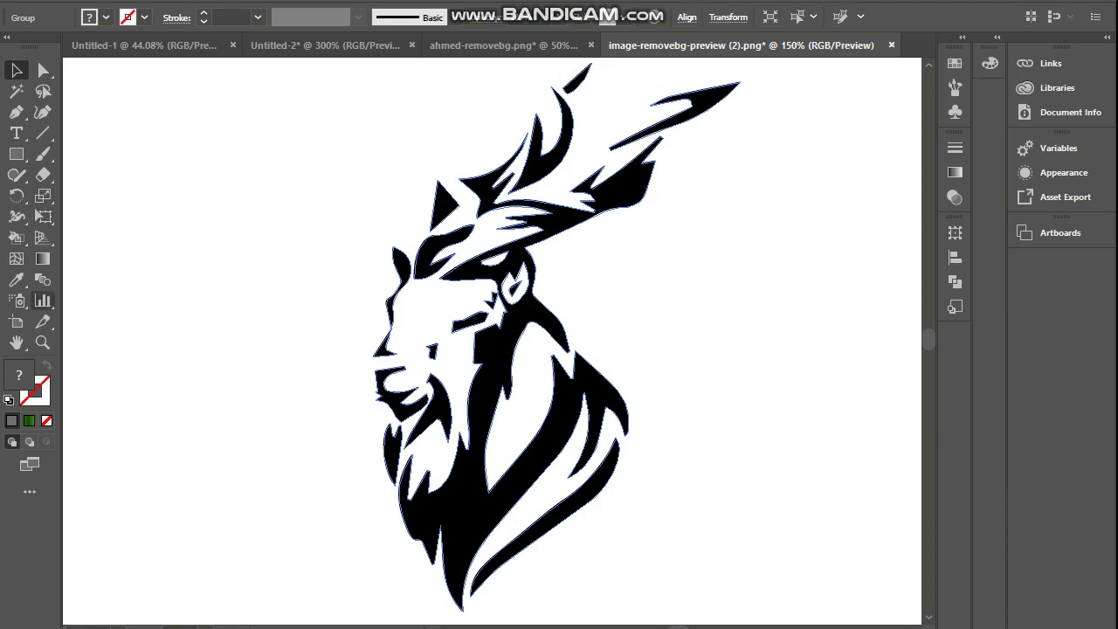
Step: Live-paint the horns, forehead band and body regions with the green gradient
{"action": "left_click", "coordinate": [16, 237]}
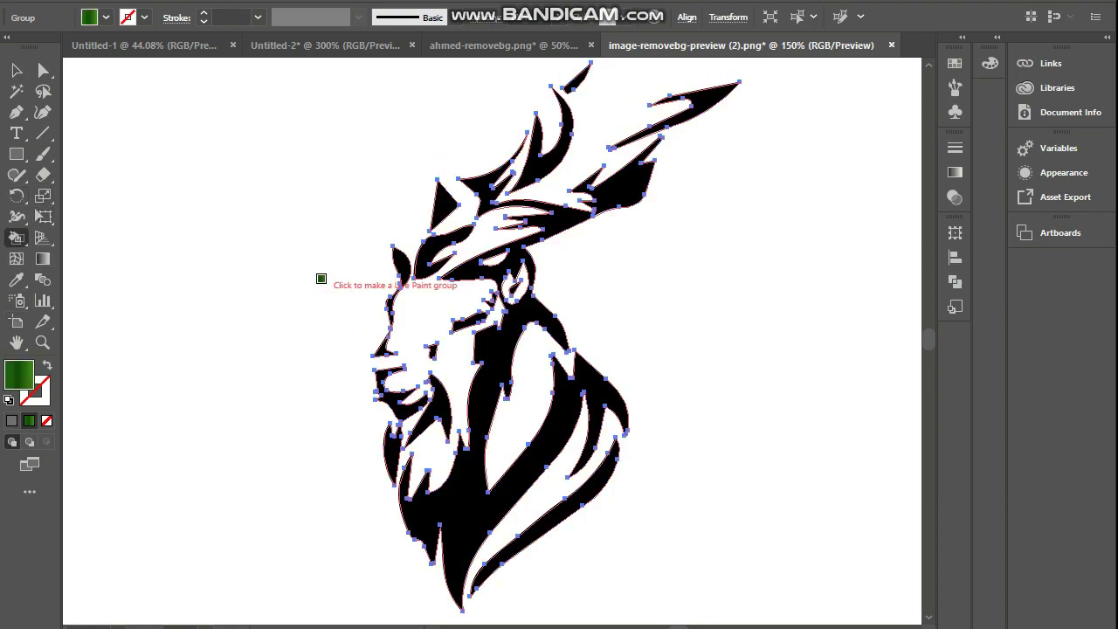
{"action": "left_click", "coordinate": [529, 157]}
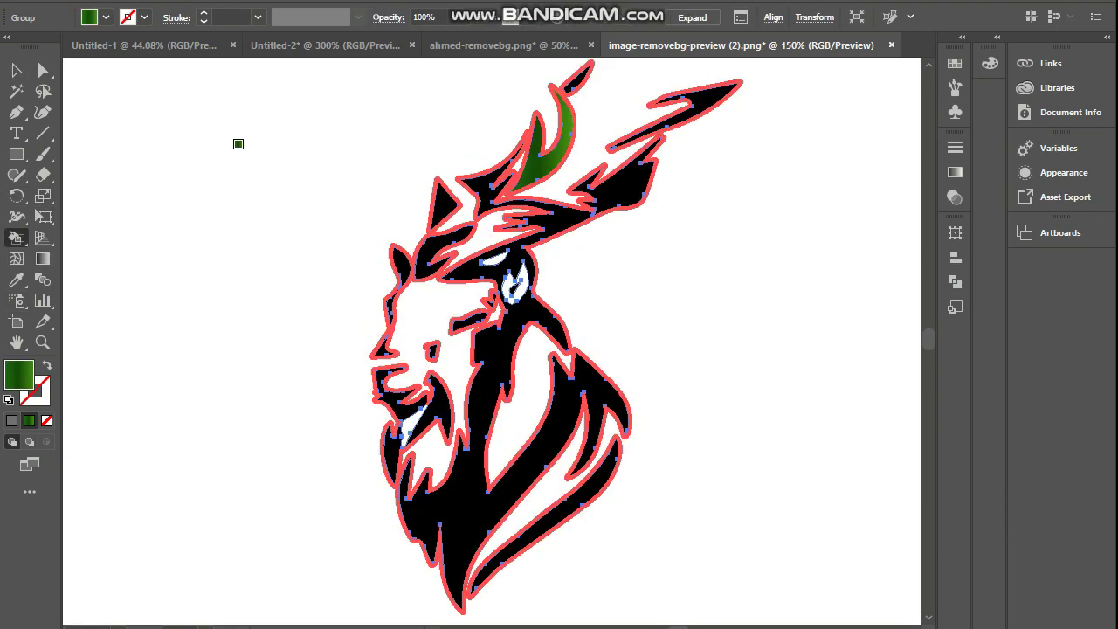
{"action": "left_click_drag", "start_coordinate": [445, 193], "coordinate": [436, 252]}
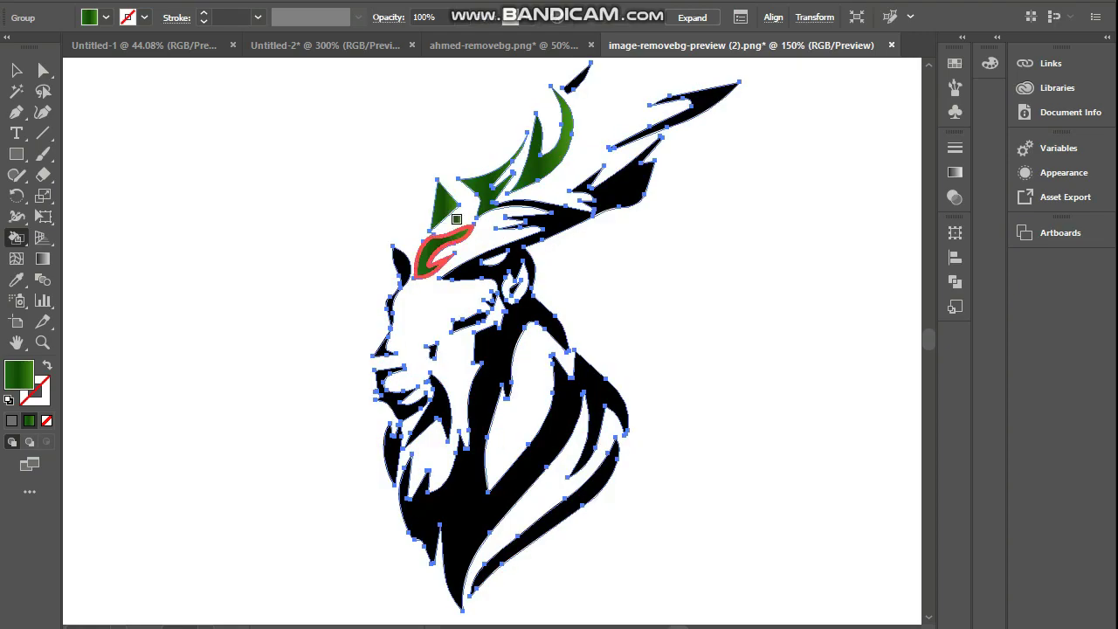
{"action": "left_click", "coordinate": [699, 92]}
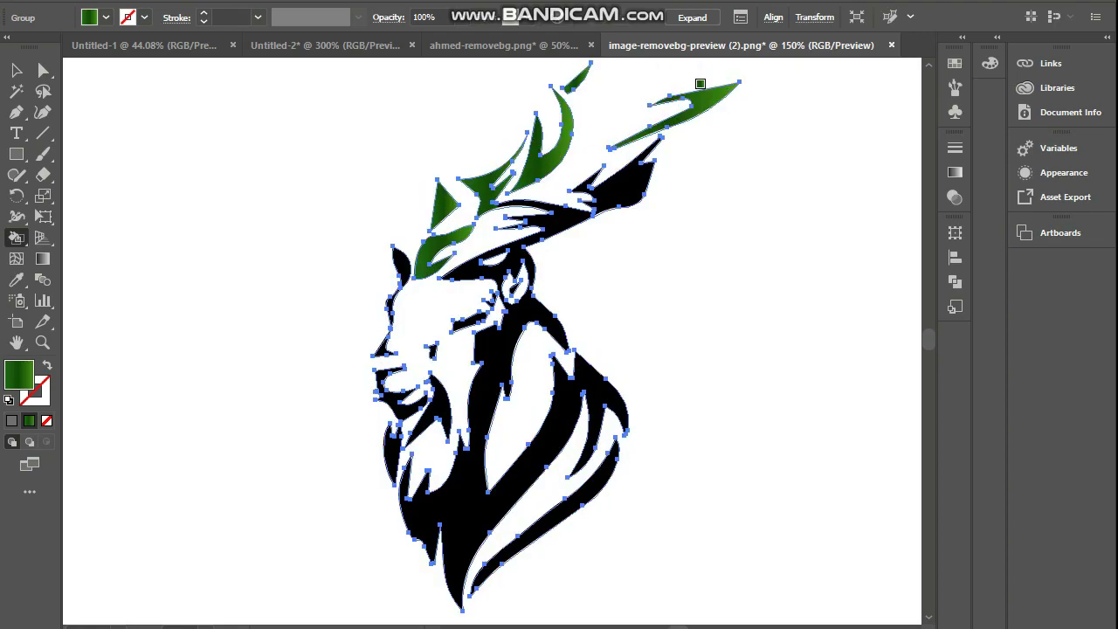
{"action": "left_click", "coordinate": [622, 173]}
{"action": "left_click", "coordinate": [537, 216]}
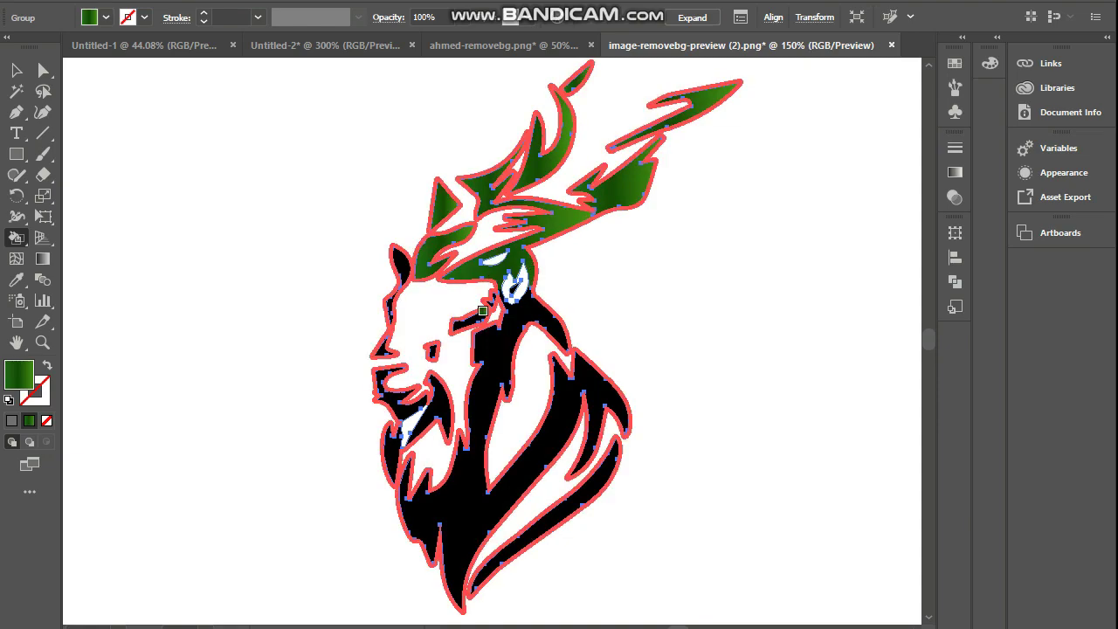
{"action": "left_click", "coordinate": [488, 377]}
Step: Live-paint the swoosh, beard, chin, jaw, ear and nose regions green
{"action": "left_click", "coordinate": [532, 522]}
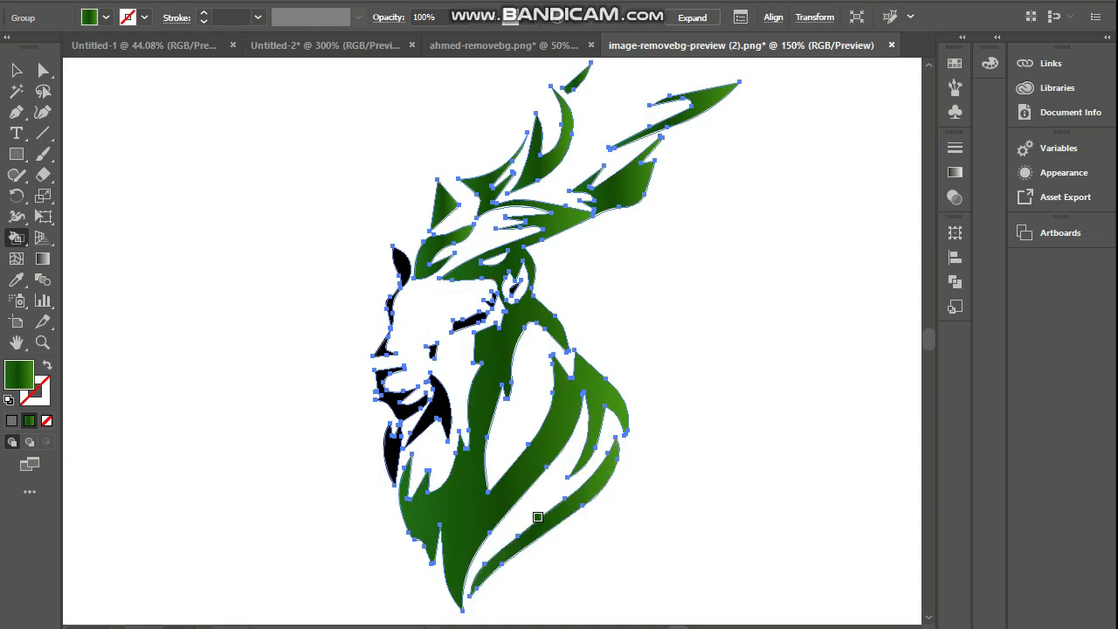
{"action": "left_click", "coordinate": [434, 409]}
{"action": "left_click", "coordinate": [385, 433]}
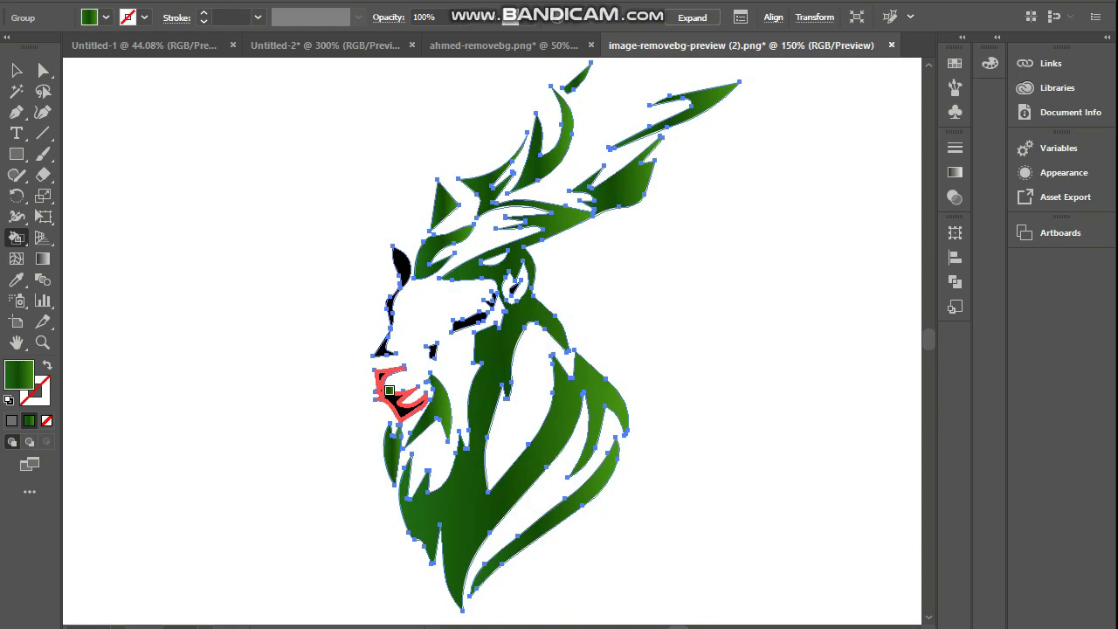
{"action": "left_click", "coordinate": [389, 386]}
{"action": "left_click", "coordinate": [400, 262]}
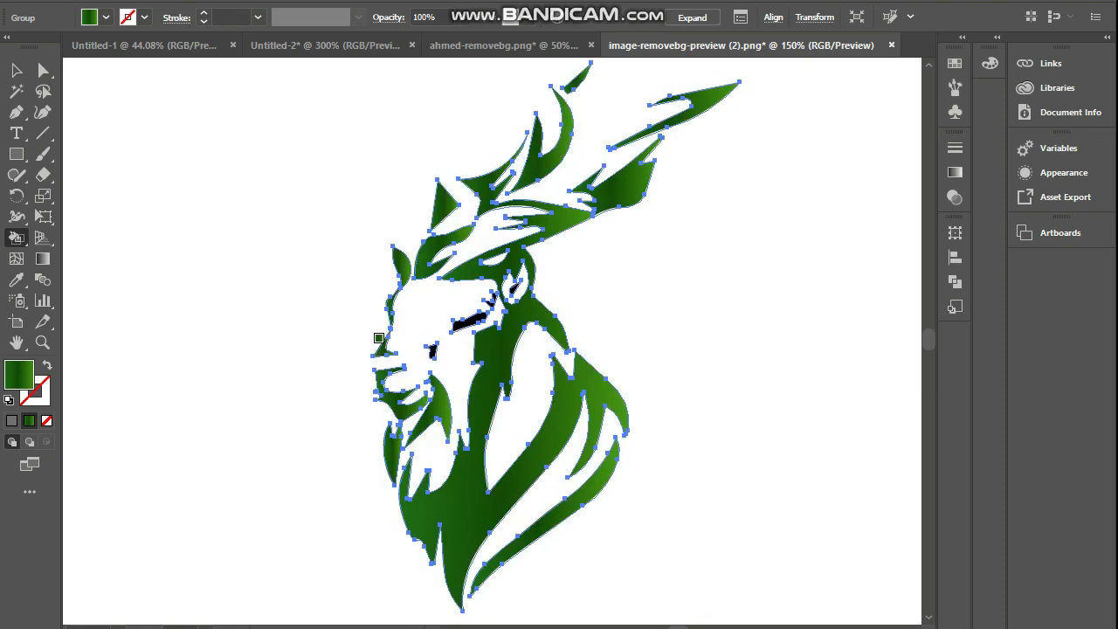
{"action": "left_click", "coordinate": [378, 338]}
{"action": "left_click", "coordinate": [17, 70]}
Step: Set the stroke colour to near-black
{"action": "key", "text": "ctrl+shift+a"}
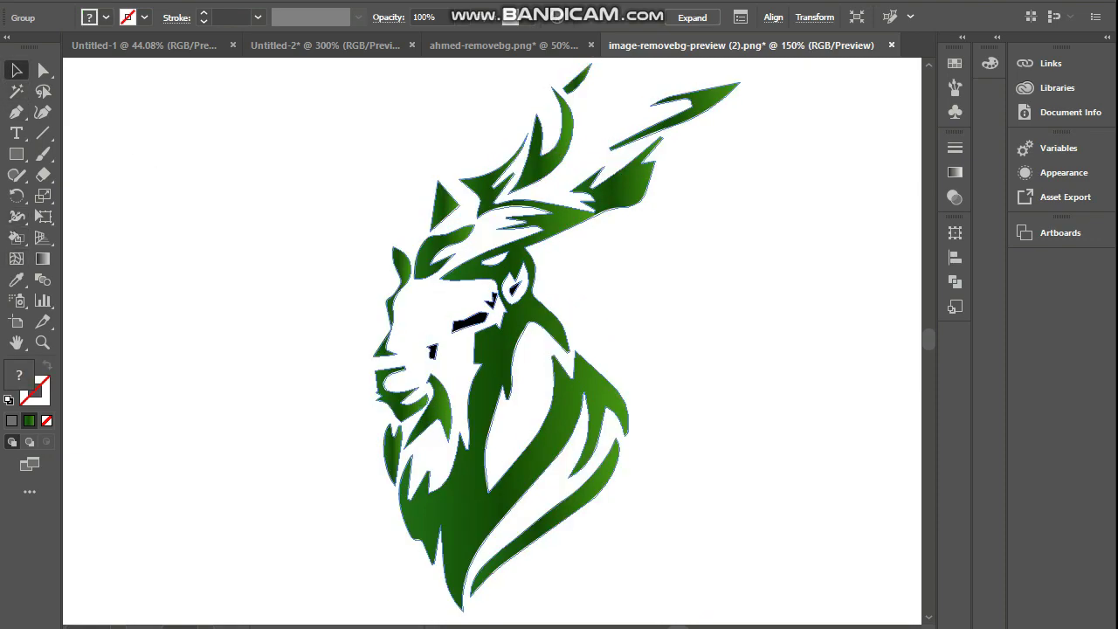
{"action": "key", "text": "F6"}
{"action": "key", "text": "x"}
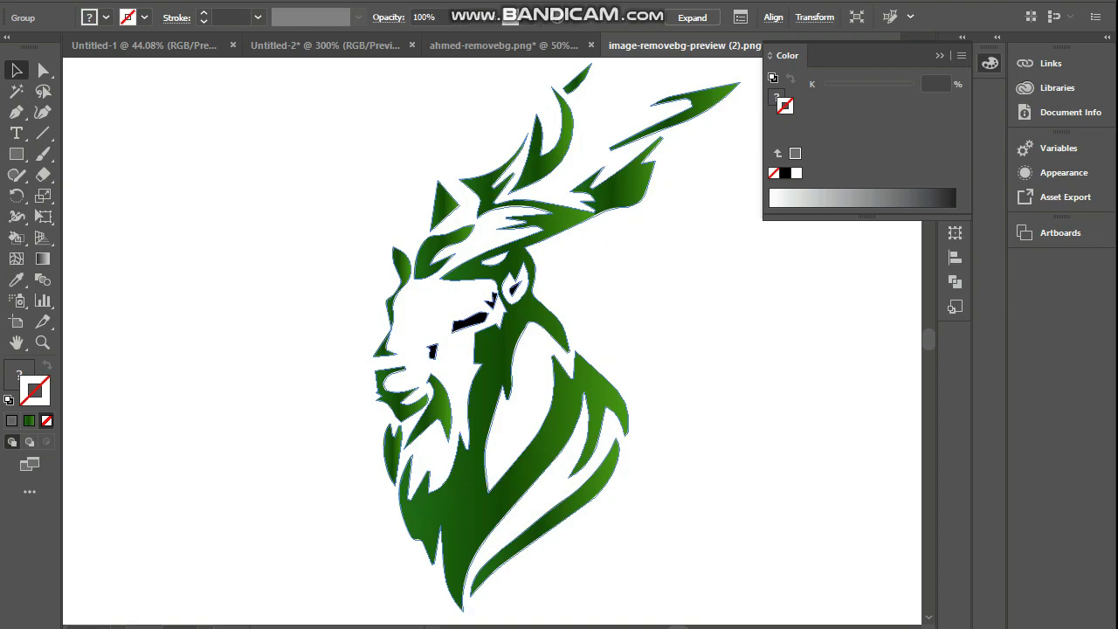
{"action": "double_click", "coordinate": [785, 105]}
{"action": "left_click_drag", "start_coordinate": [674, 436], "coordinate": [625, 448]}
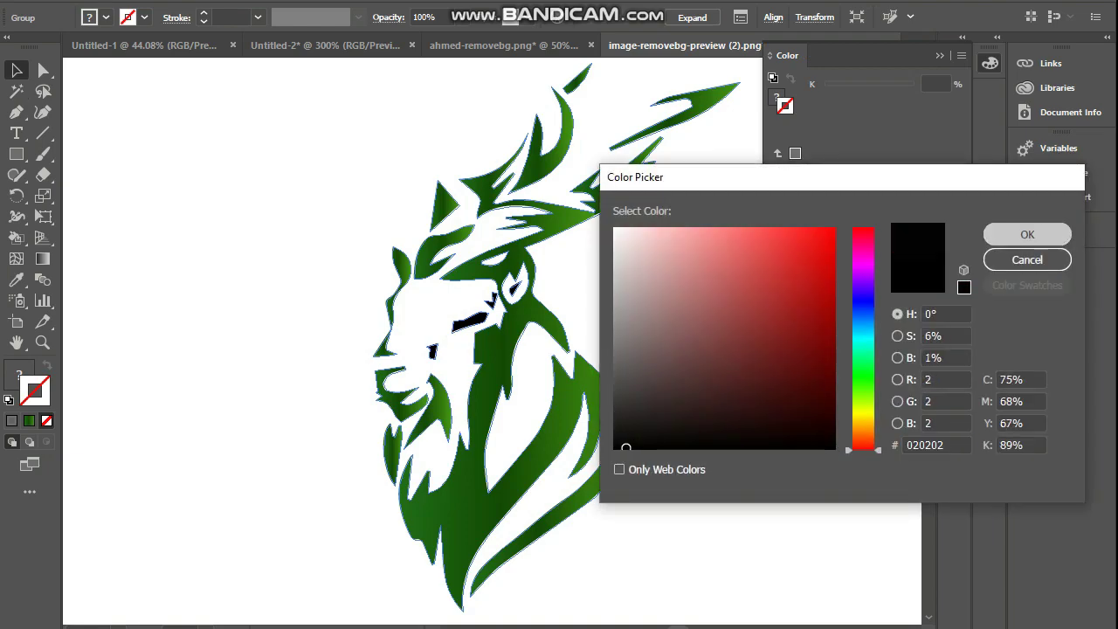
{"action": "key", "text": "Return"}
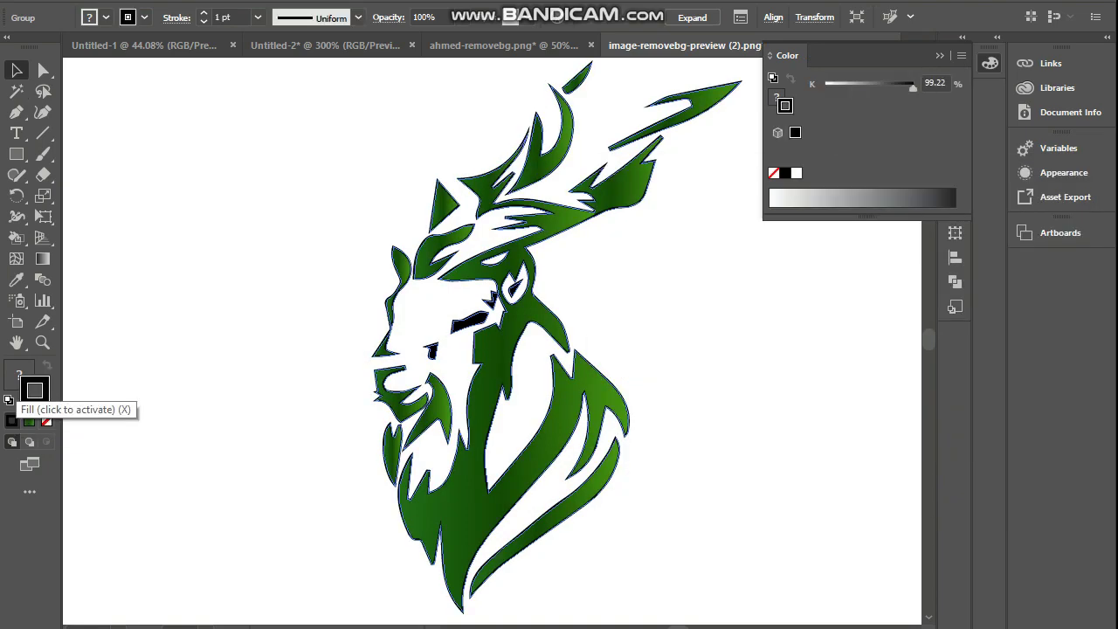
Step: Set the fill colour to grey 7c7676, undoing its application to the artwork
{"action": "left_click", "coordinate": [19, 371]}
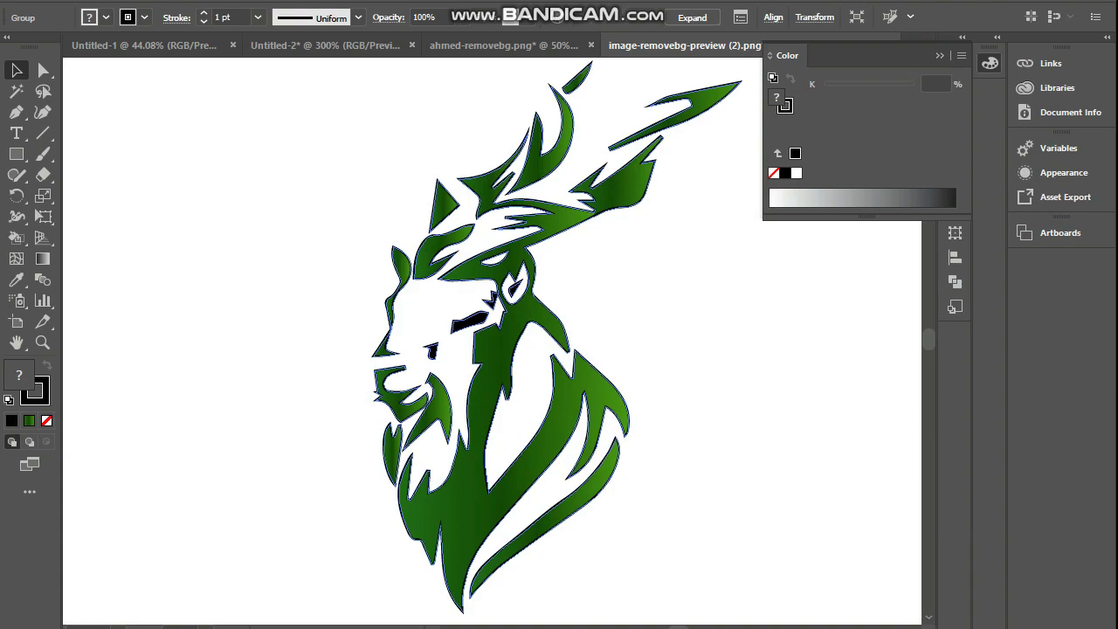
{"action": "double_click", "coordinate": [20, 374]}
{"action": "left_click_drag", "start_coordinate": [639, 364], "coordinate": [624, 342]}
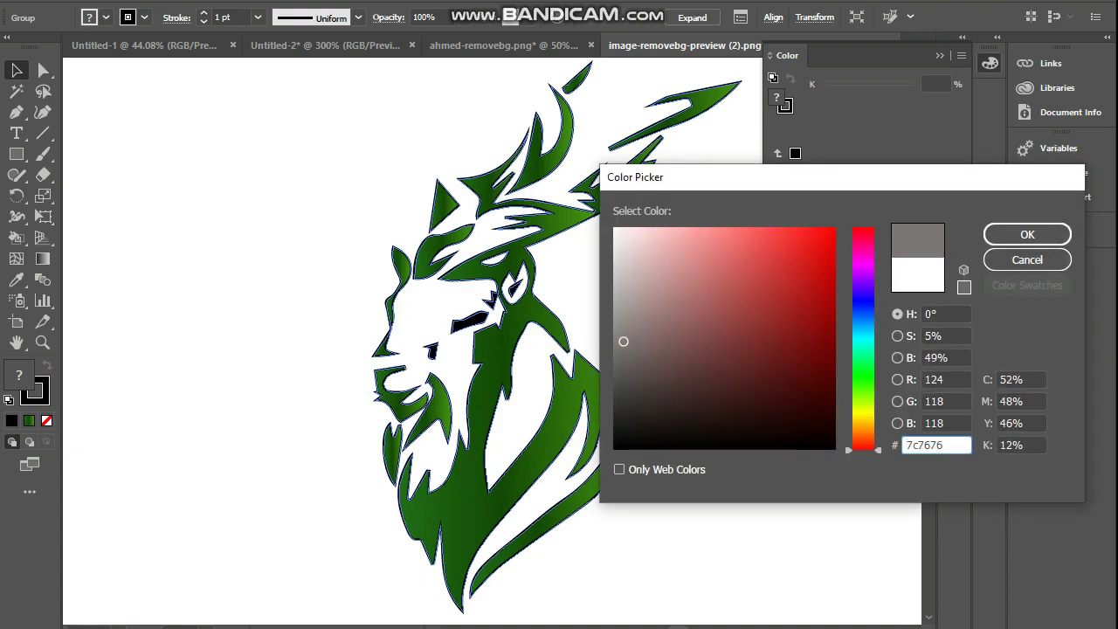
{"action": "key", "text": "Return"}
{"action": "key", "text": "ctrl+z"}
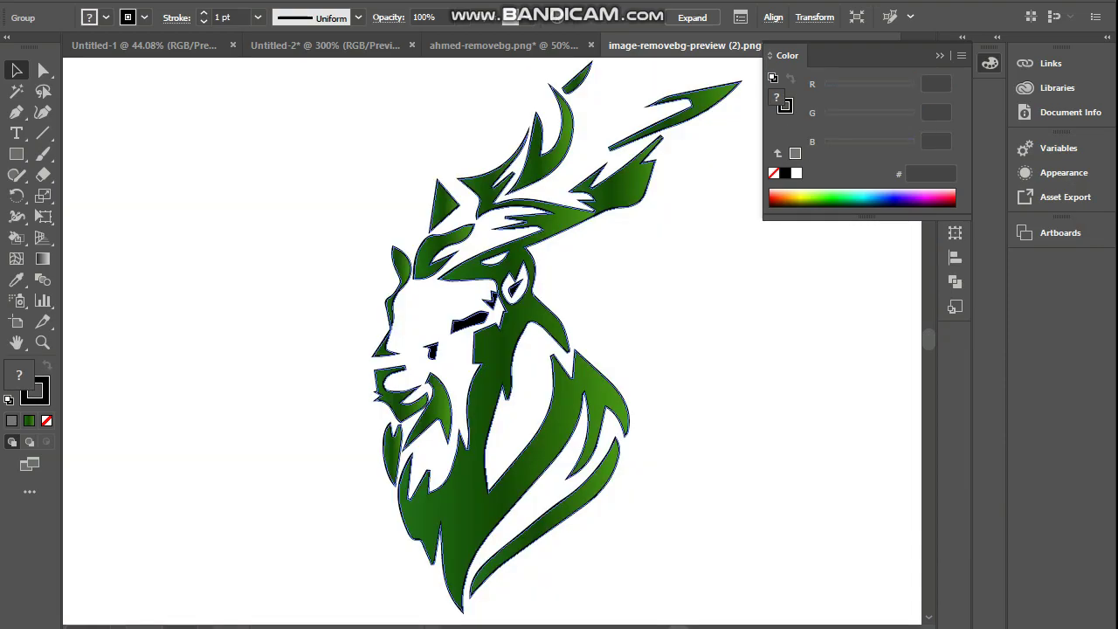
{"action": "key", "text": "ctrl+minus"}
{"action": "key", "text": "ctrl+minus"}
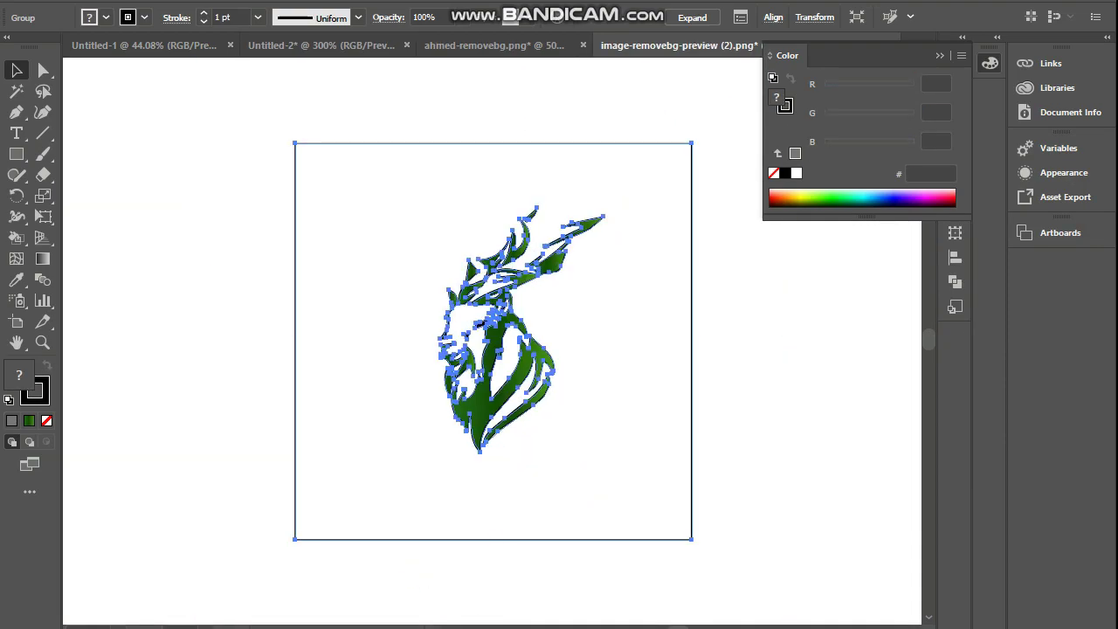
{"action": "key", "text": "ctrl+shift+a"}
{"action": "key", "text": "ctrl+plus"}
{"action": "key", "text": "ctrl+plus"}
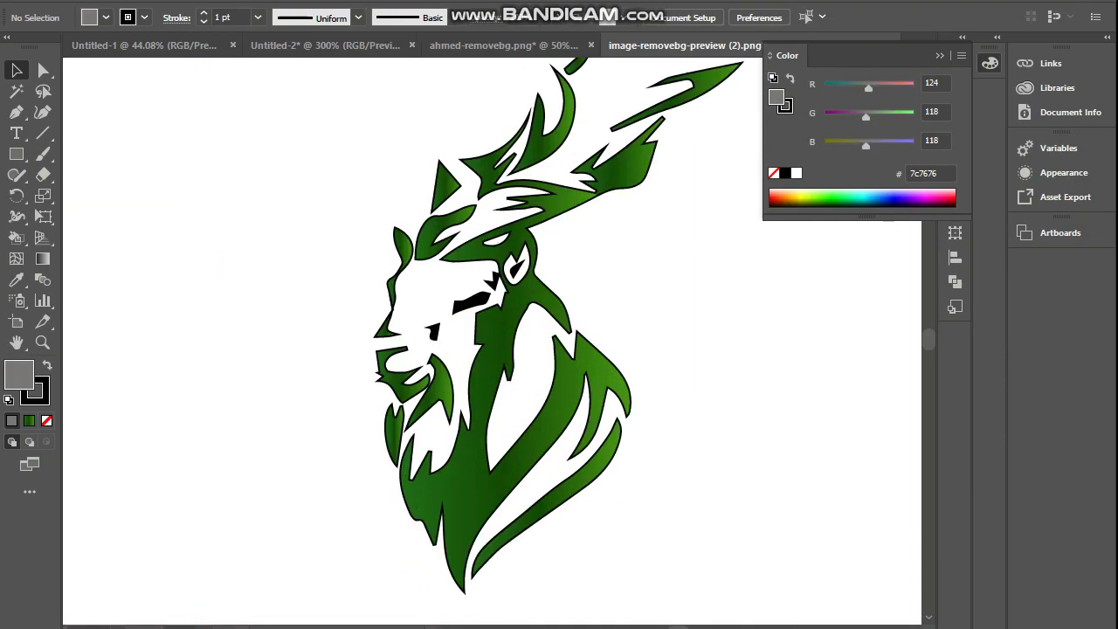
Step: Fill the goat's ear and brow marks with grey using Live Paint
{"action": "left_click", "coordinate": [16, 237]}
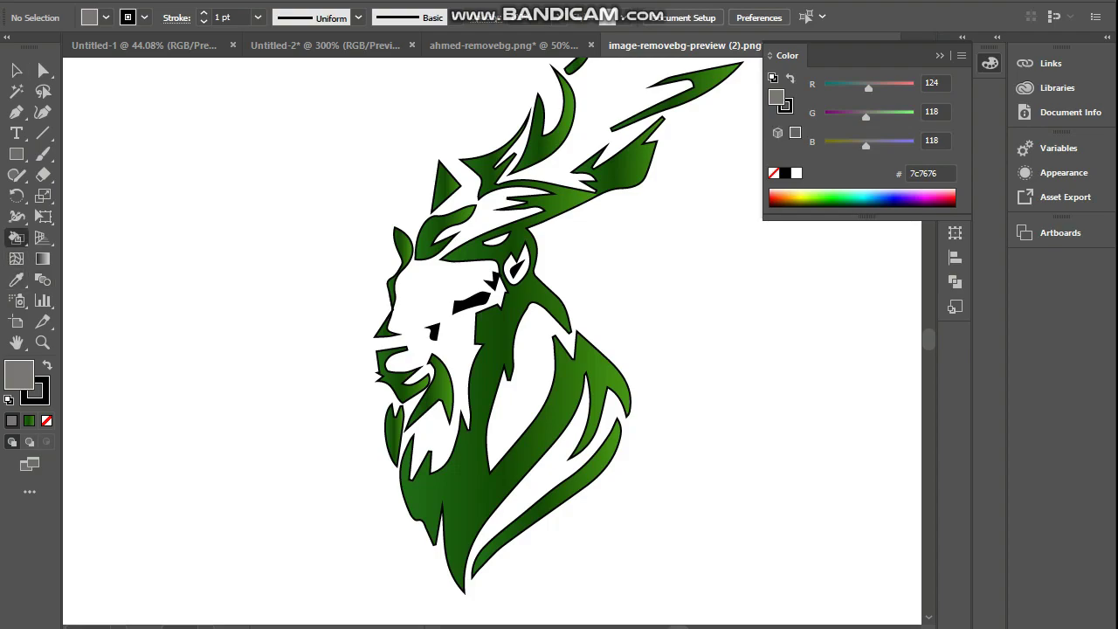
{"action": "left_click", "coordinate": [463, 287]}
{"action": "key", "text": "ctrl+z"}
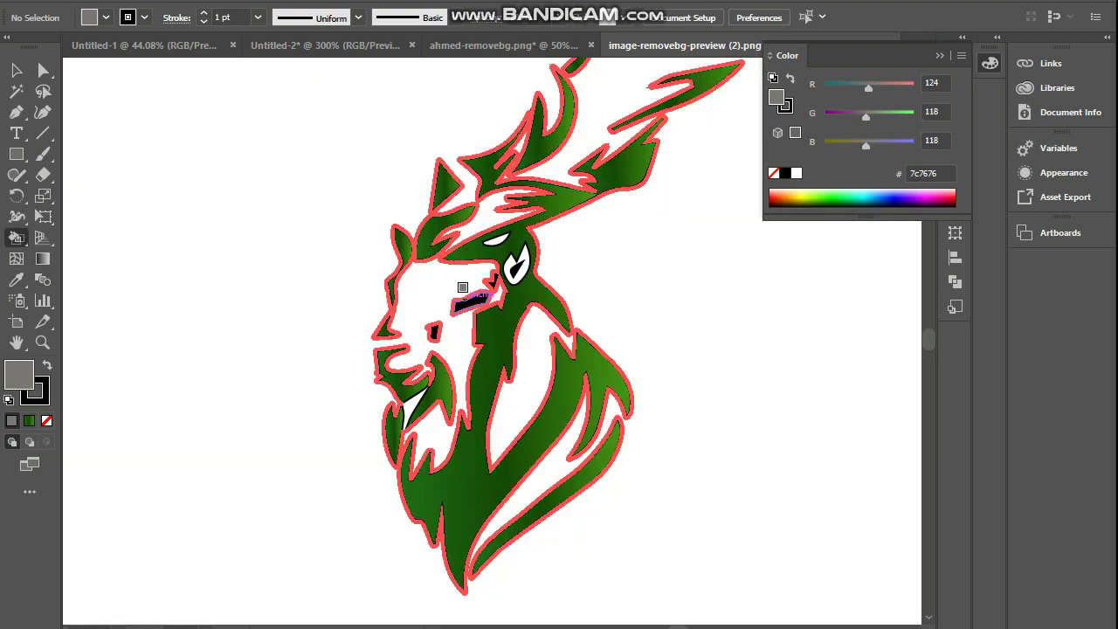
{"action": "left_click", "coordinate": [512, 266]}
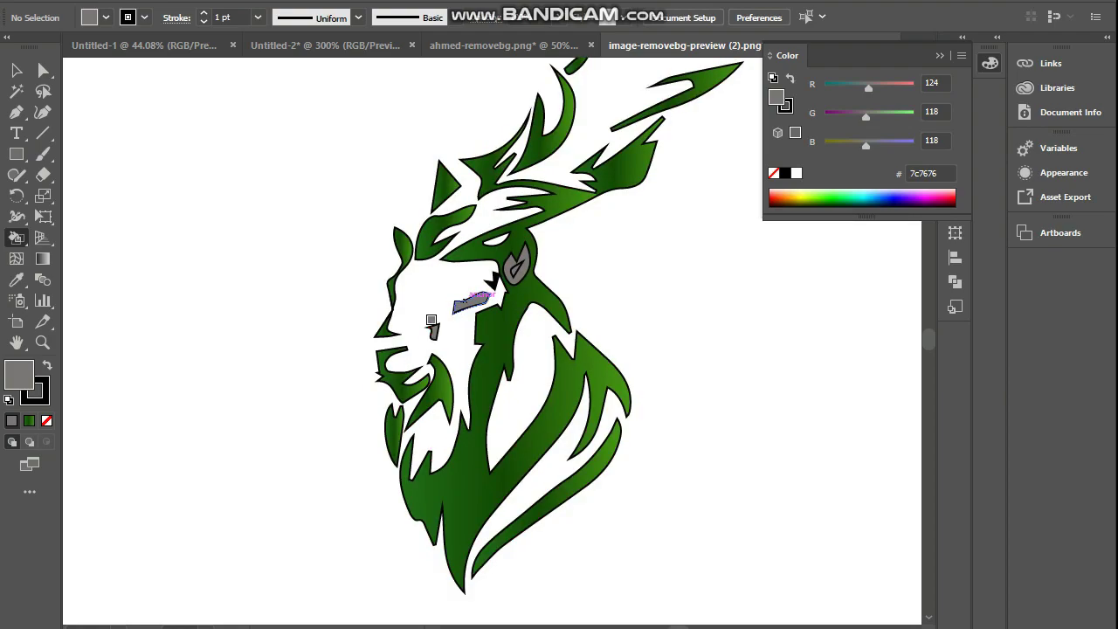
Step: Move the goat artwork left on the artboard and view it at 150%
{"action": "key", "text": "v"}
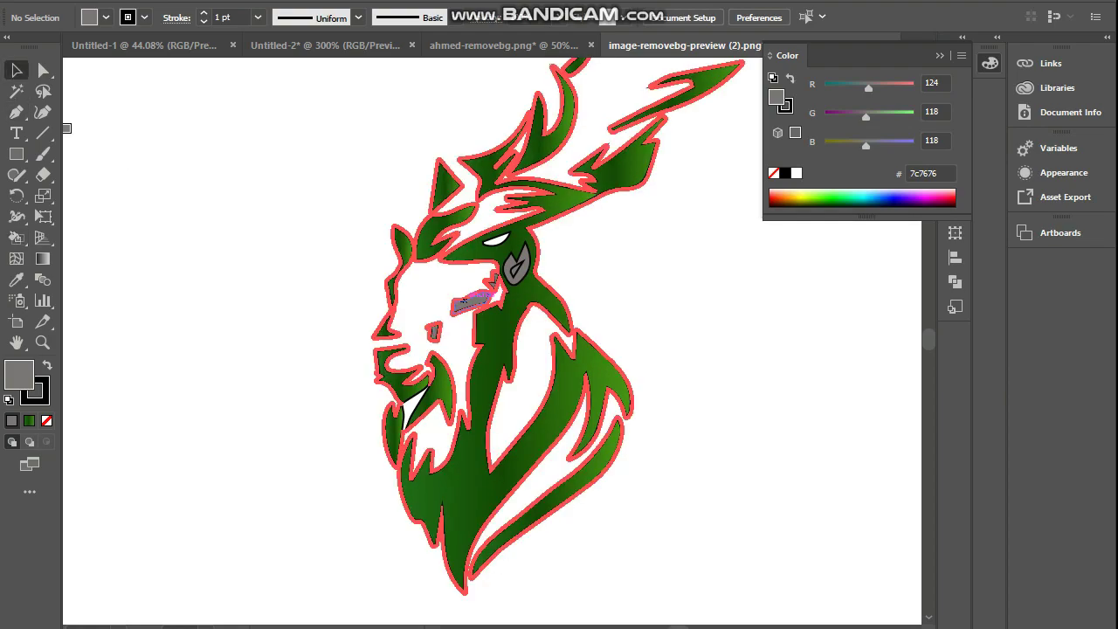
{"action": "key", "text": "ctrl+minus"}
{"action": "key", "text": "ctrl+minus"}
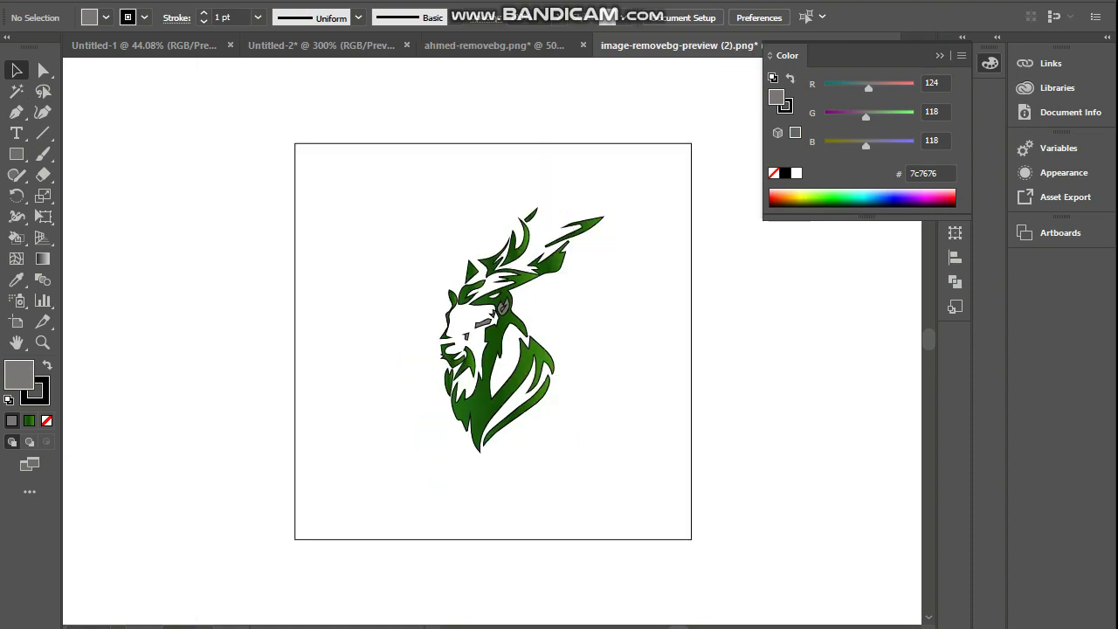
{"action": "left_click_drag", "start_coordinate": [542, 341], "coordinate": [424, 341]}
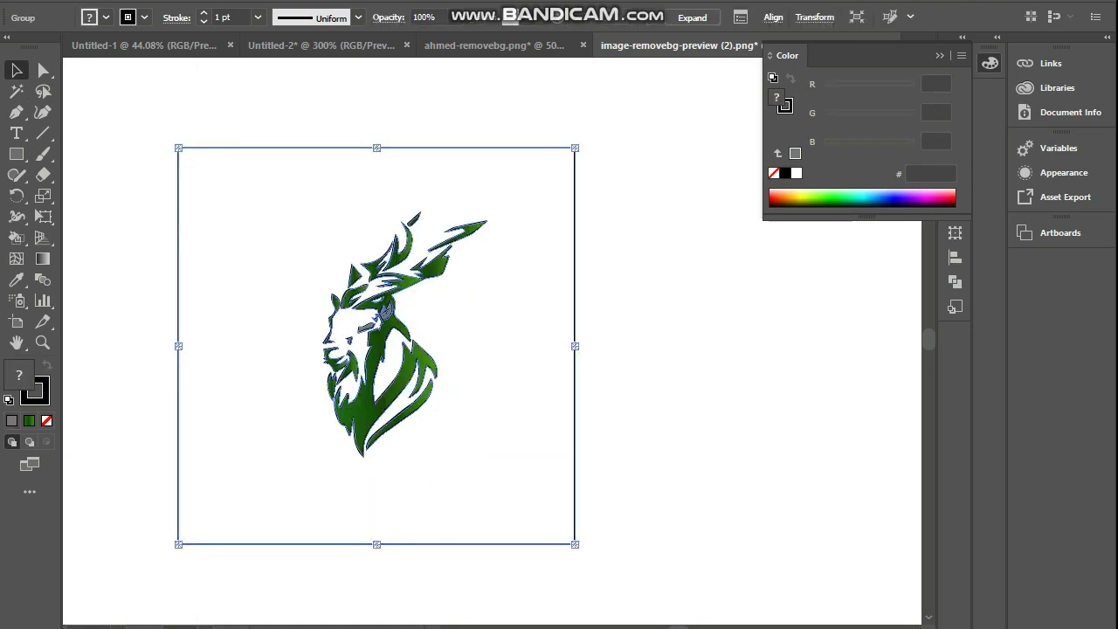
{"action": "key", "text": "ctrl+shift+b"}
{"action": "key", "text": "ctrl+1"}
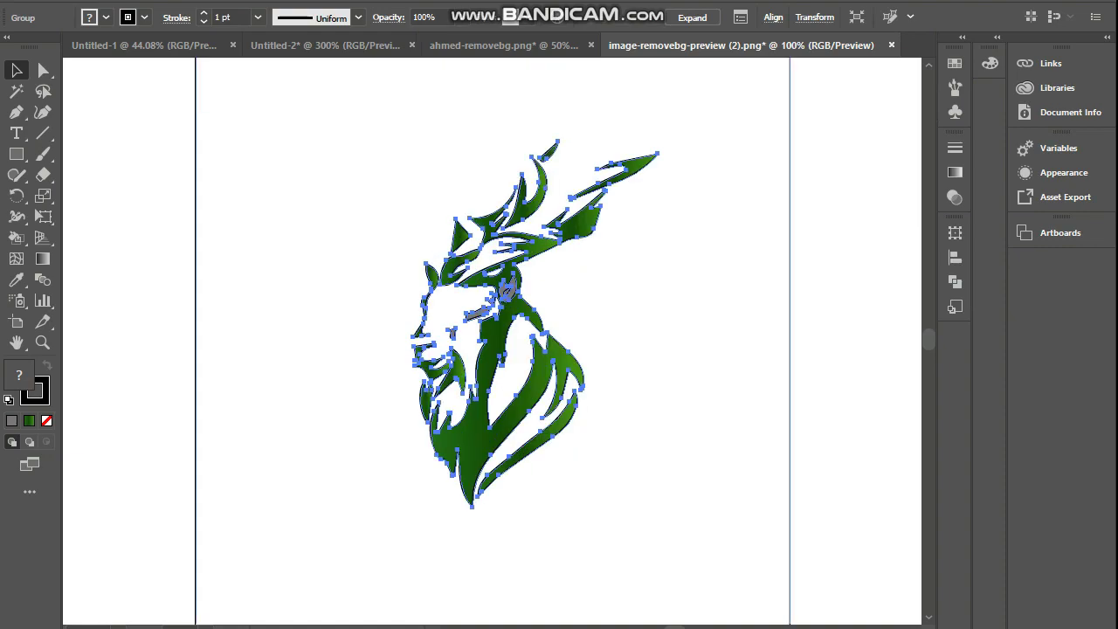
{"action": "key", "text": "ctrl+shift+a"}
{"action": "key", "text": "ctrl+plus"}
{"action": "key", "text": "m"}
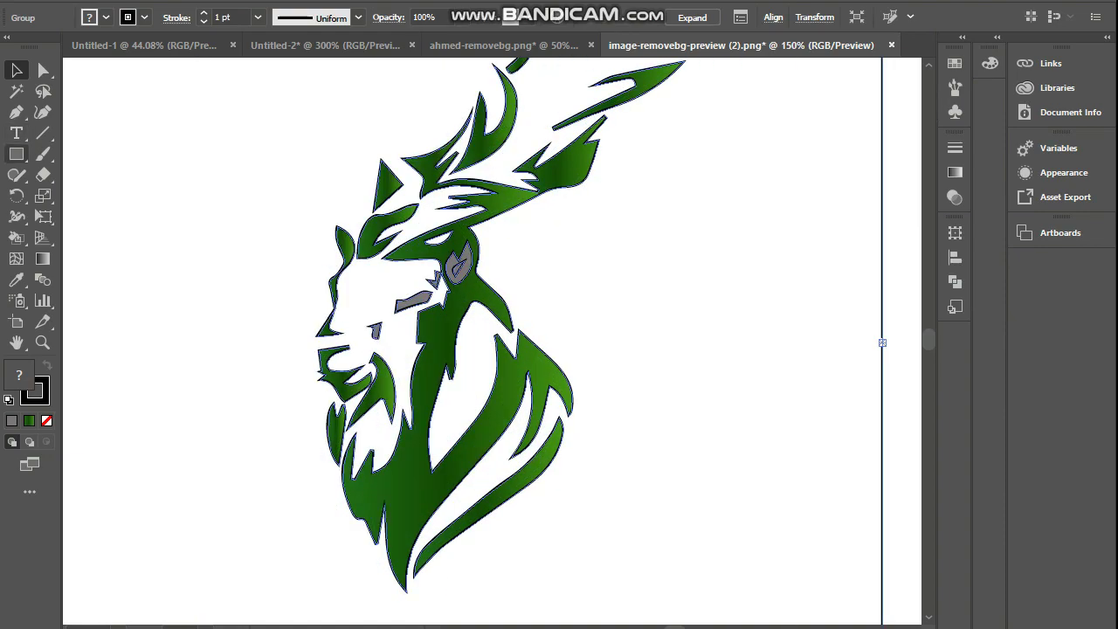
{"action": "key", "text": "ctrl+a"}
Step: Type RAFAY beside the goat head and set it in BatmanForeverAlternate
{"action": "key", "text": "t"}
{"action": "left_click", "coordinate": [567, 275]}
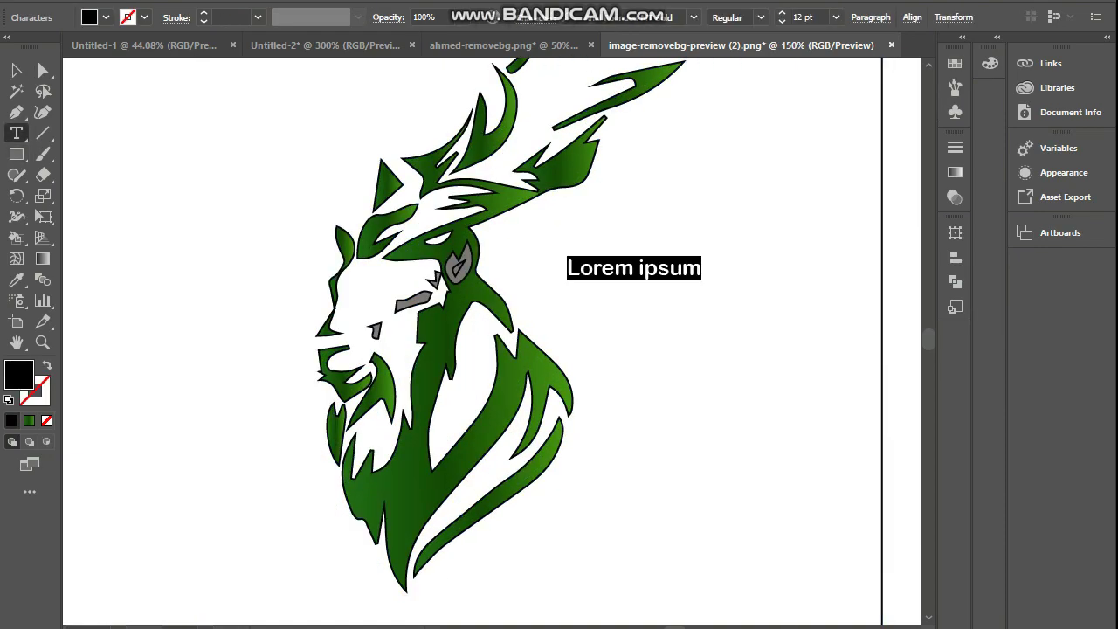
{"action": "type", "text": "ra"}
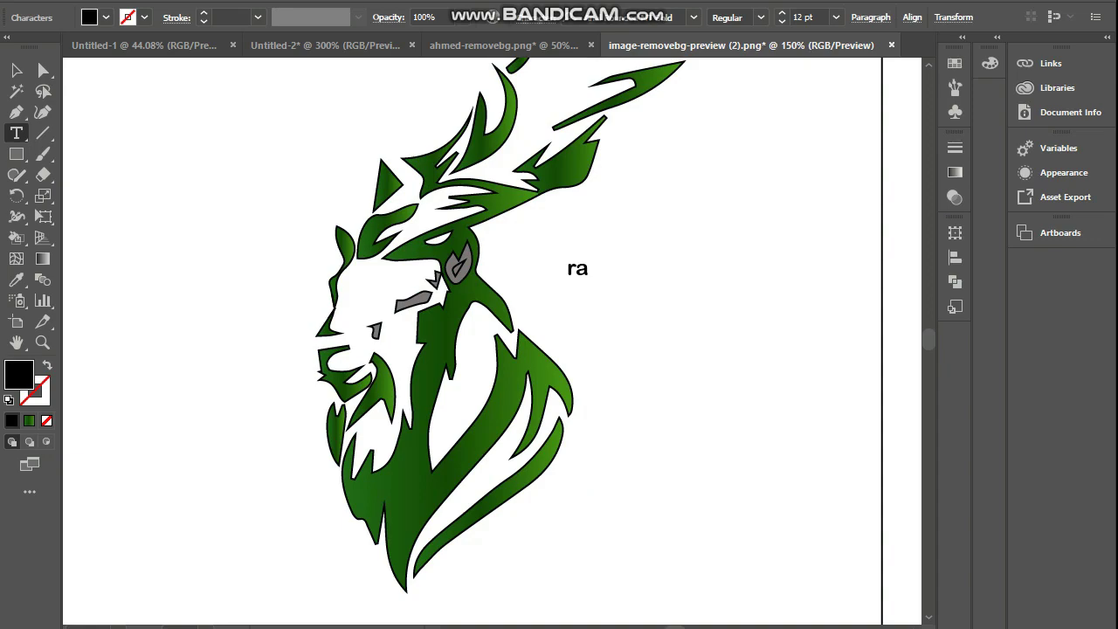
{"action": "type", "text": "fayu"}
{"action": "key", "text": "BackSpace"}
{"action": "key", "text": "BackSpace"}
{"action": "key", "text": "BackSpace"}
{"action": "type", "text": "AFAY"}
{"action": "left_click_drag", "start_coordinate": [567, 268], "coordinate": [638, 268]}
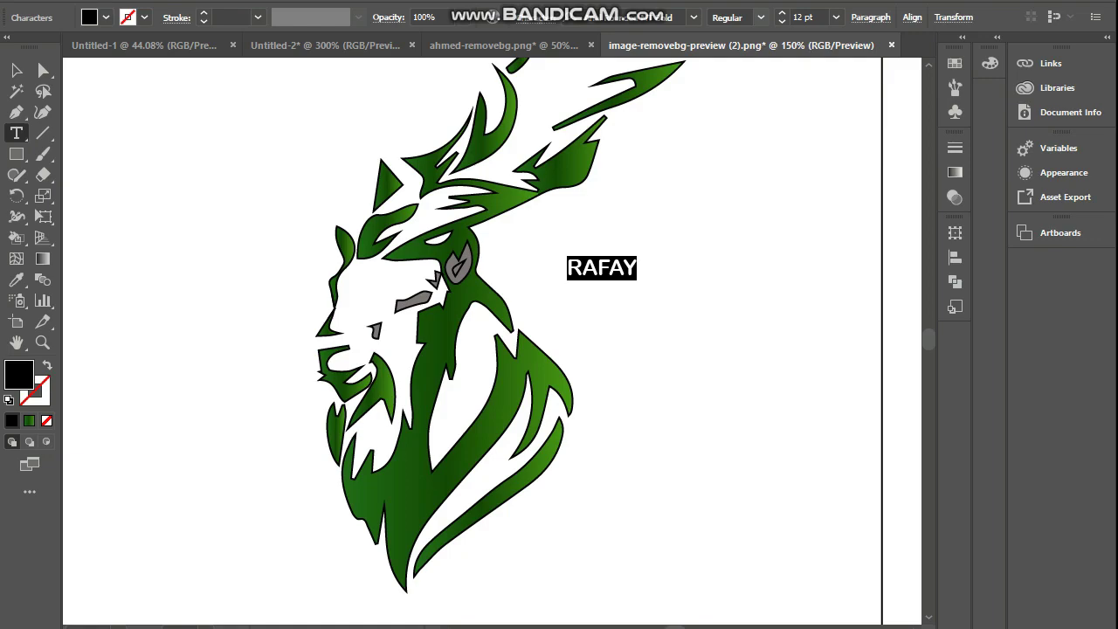
{"action": "left_click", "coordinate": [694, 17]}
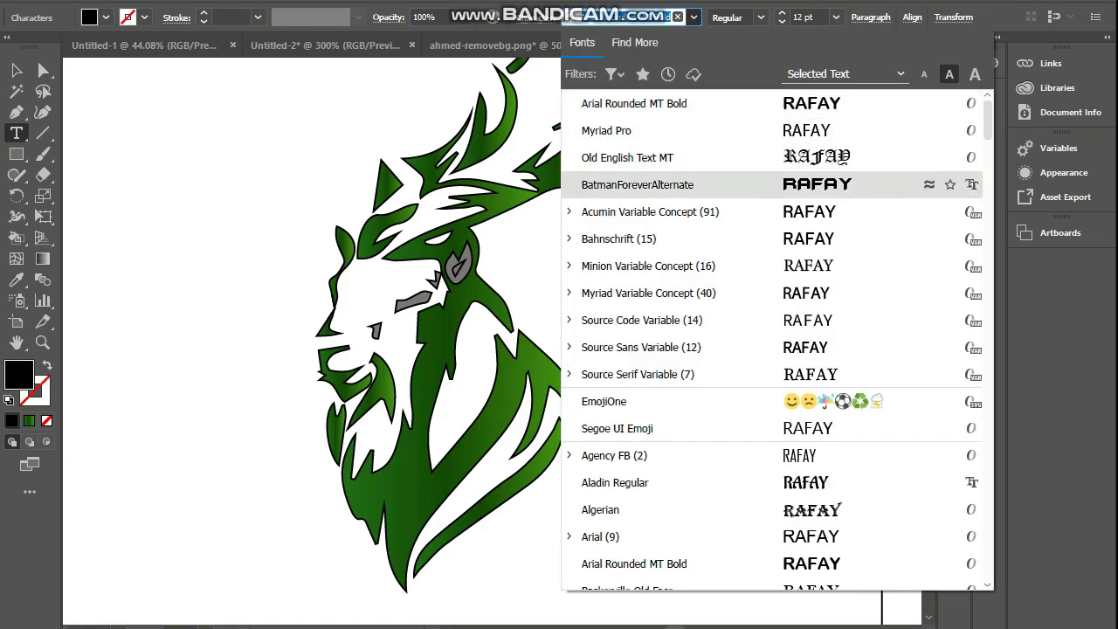
{"action": "key", "text": "Return"}
{"action": "key", "text": "Escape"}
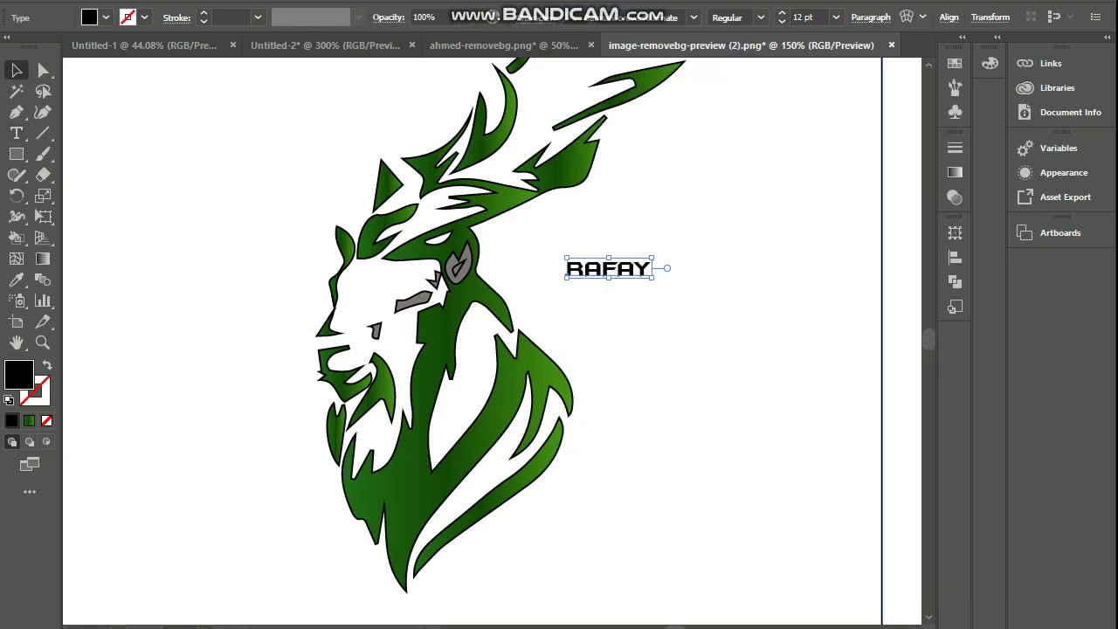
Step: Enlarge RAFAY and position it to the right of the goat head
{"action": "left_click_drag", "start_coordinate": [652, 278], "coordinate": [751, 302]}
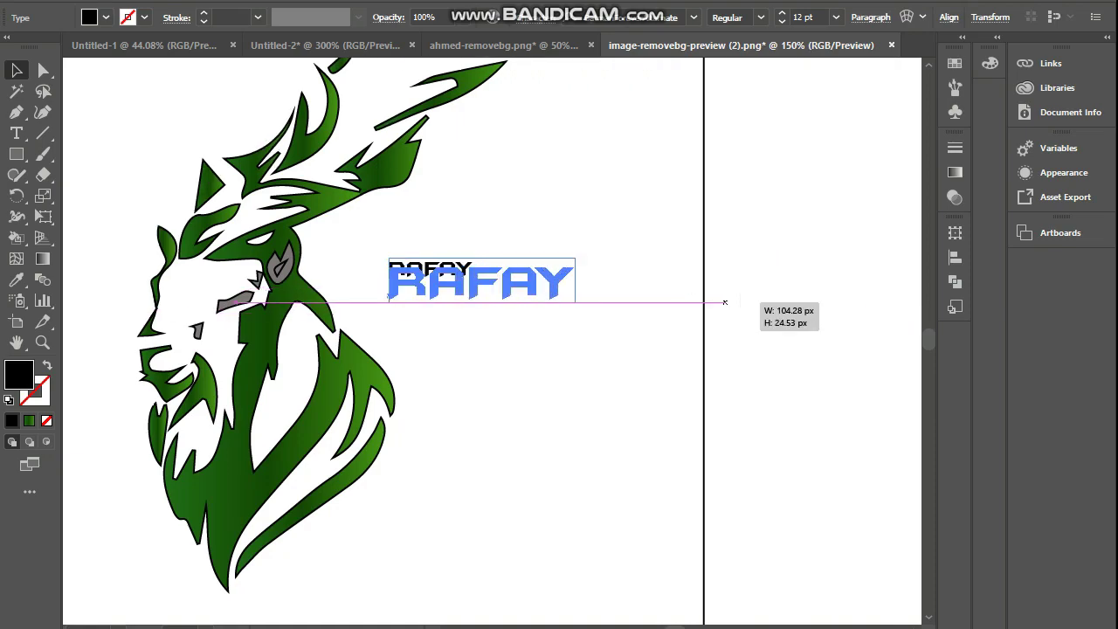
{"action": "left_click_drag", "start_coordinate": [489, 279], "coordinate": [494, 301]}
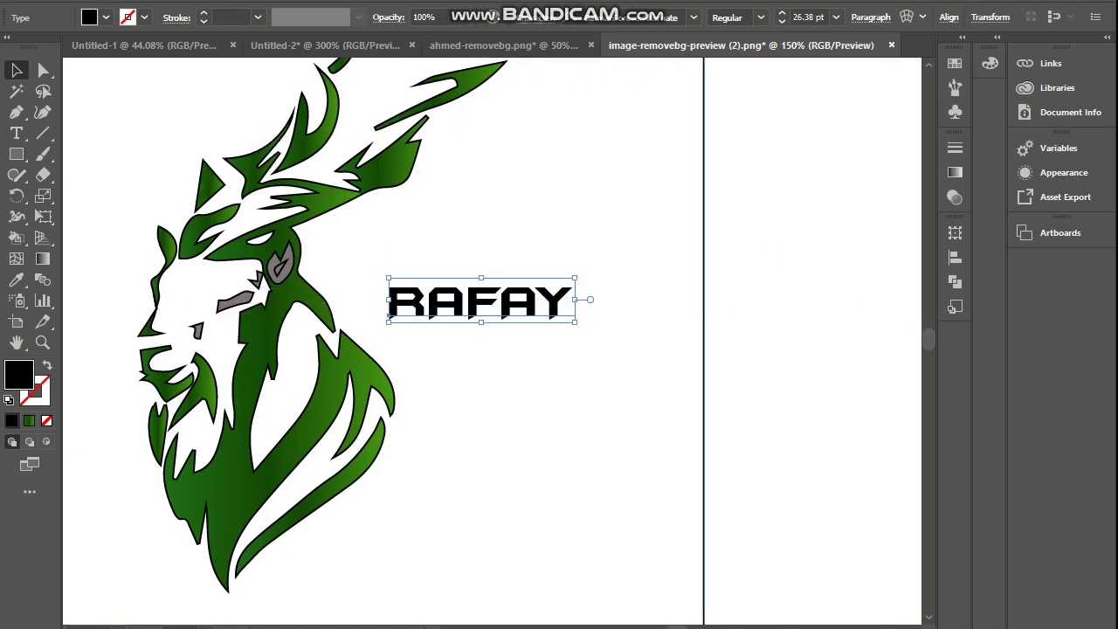
{"action": "left_click_drag", "start_coordinate": [574, 322], "coordinate": [660, 336]}
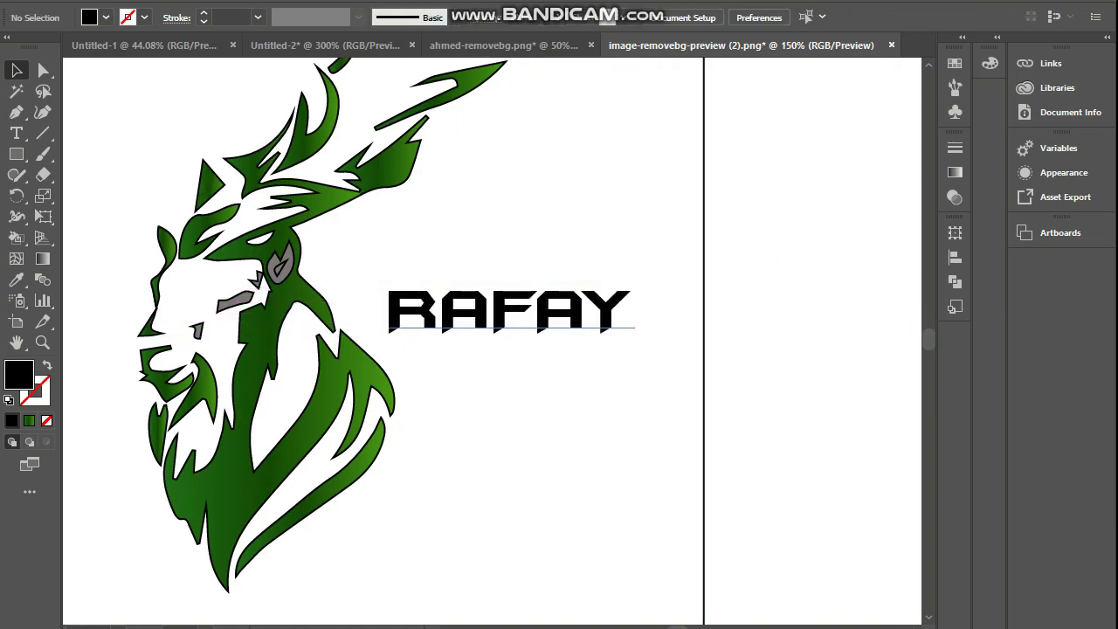
{"action": "mouse_move", "coordinate": [490, 317]}
{"action": "left_mouse_down"}
{"action": "mouse_move", "coordinate": [477, 323]}
{"action": "mouse_move", "coordinate": [505, 326]}
{"action": "left_mouse_up"}
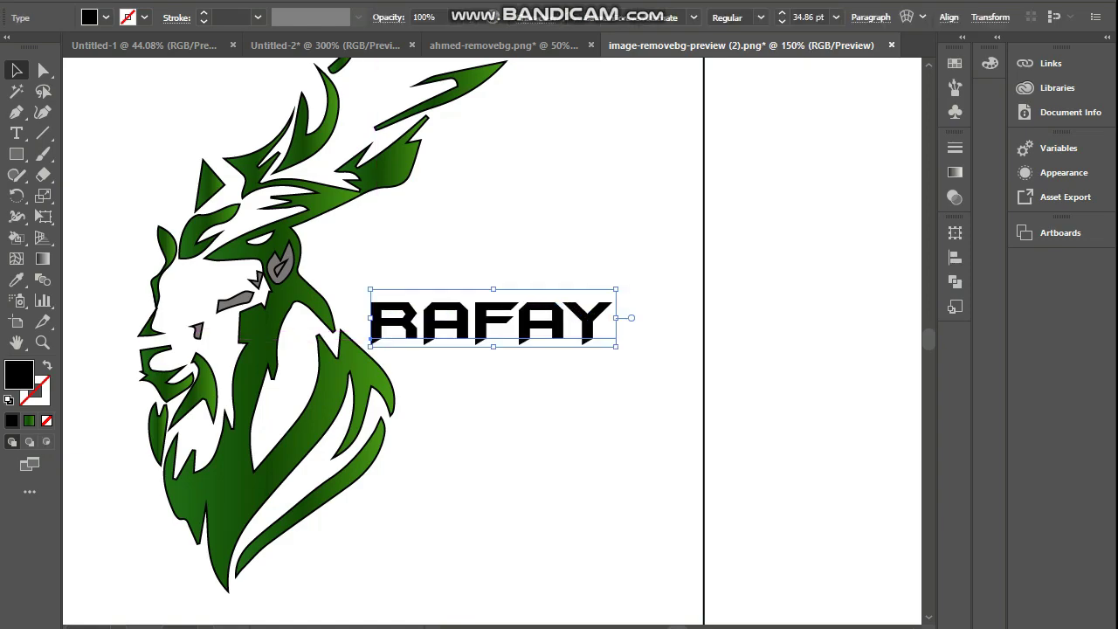
{"action": "key", "text": "ctrl+shift+a"}
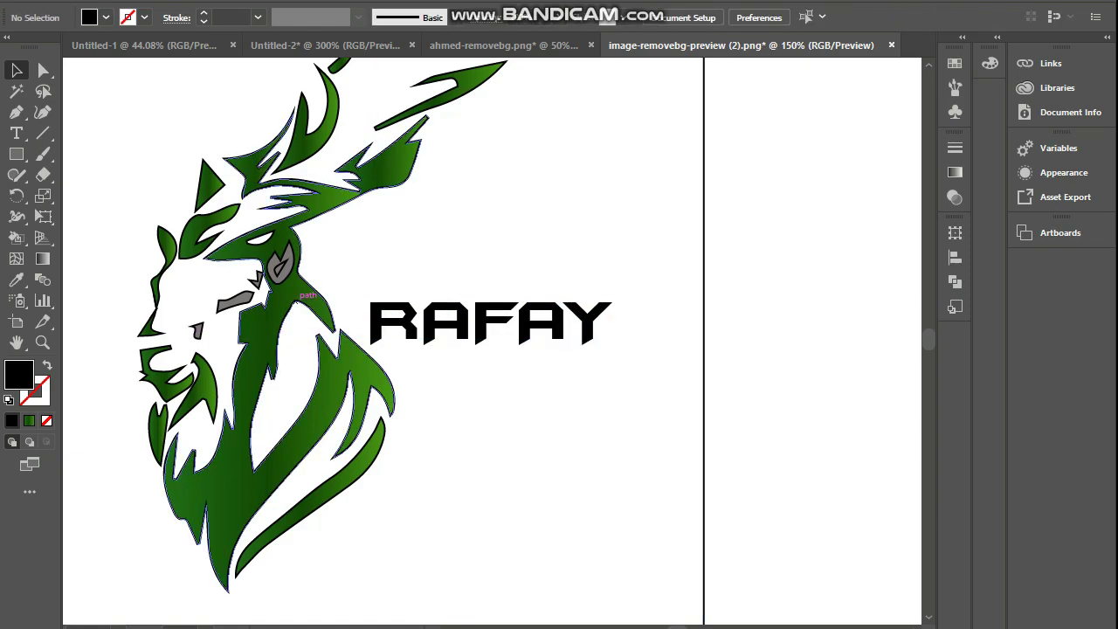
Step: Draw a thin black bar and set its stroke weight to 0 pt
{"action": "key", "text": "m"}
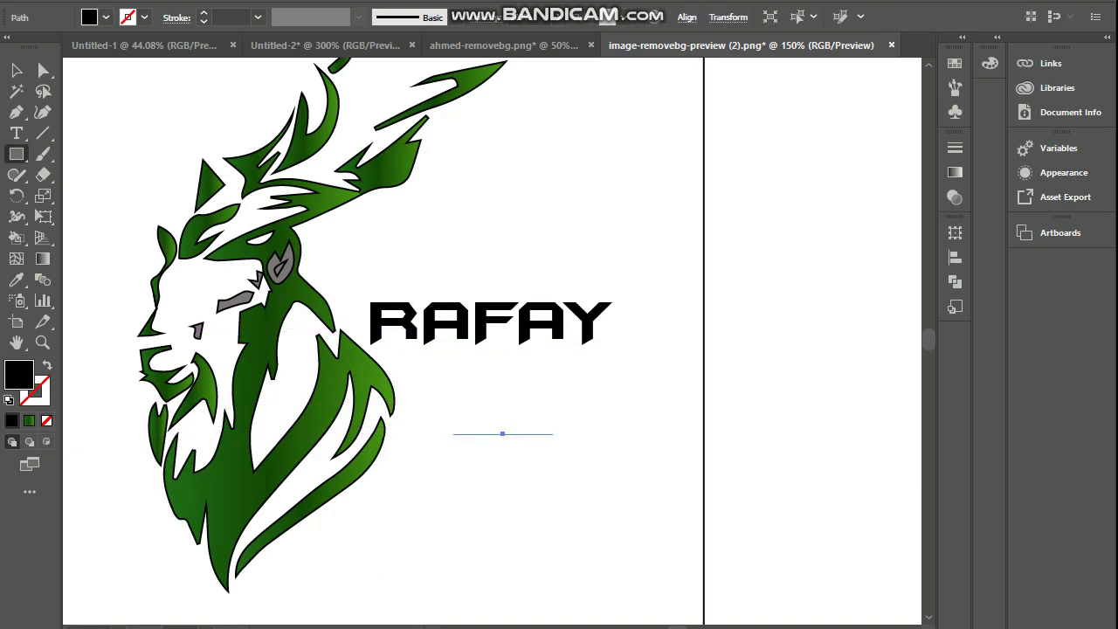
{"action": "mouse_move", "coordinate": [446, 403]}
{"action": "left_mouse_down"}
{"action": "mouse_move", "coordinate": [519, 417]}
{"action": "mouse_move", "coordinate": [678, 408]}
{"action": "left_mouse_up"}
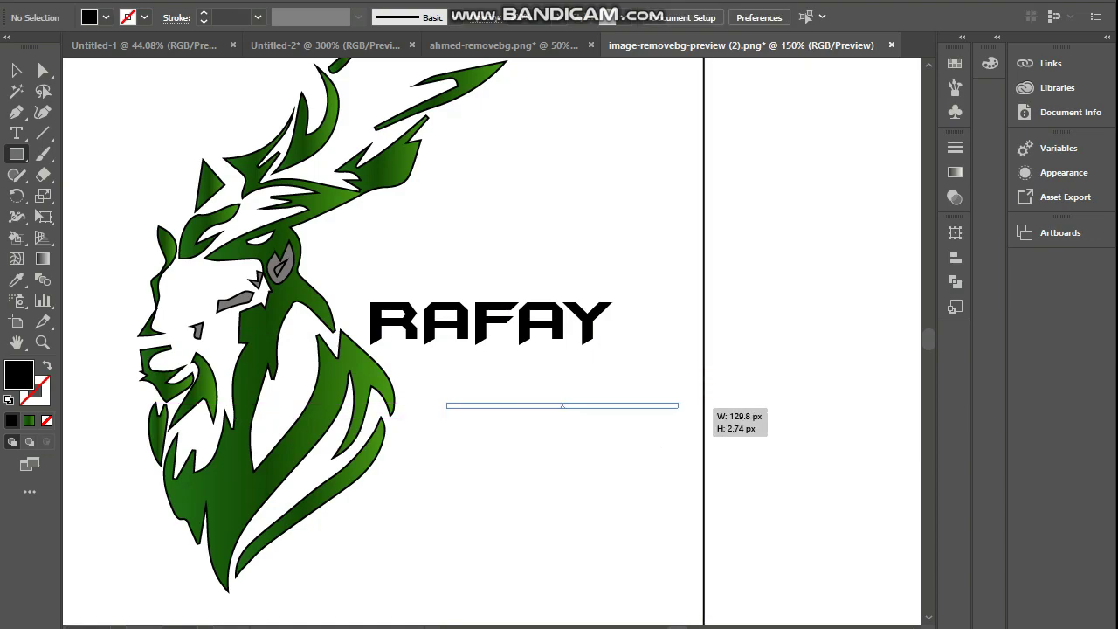
{"action": "left_click_drag", "start_coordinate": [678, 408], "coordinate": [679, 408]}
{"action": "key", "text": "v"}
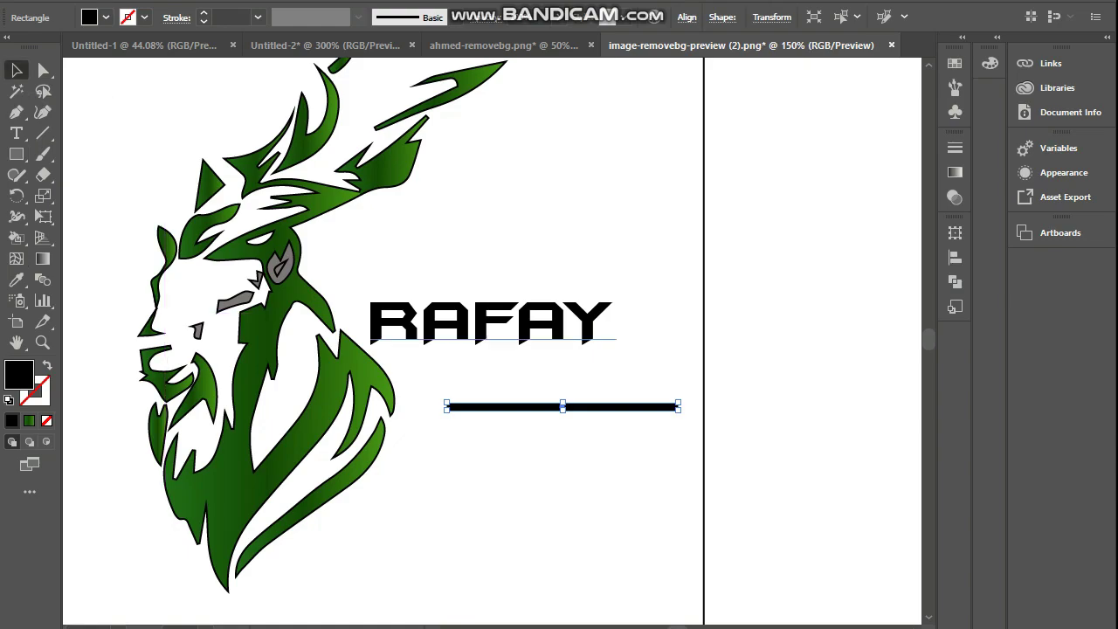
{"action": "left_click", "coordinate": [177, 17]}
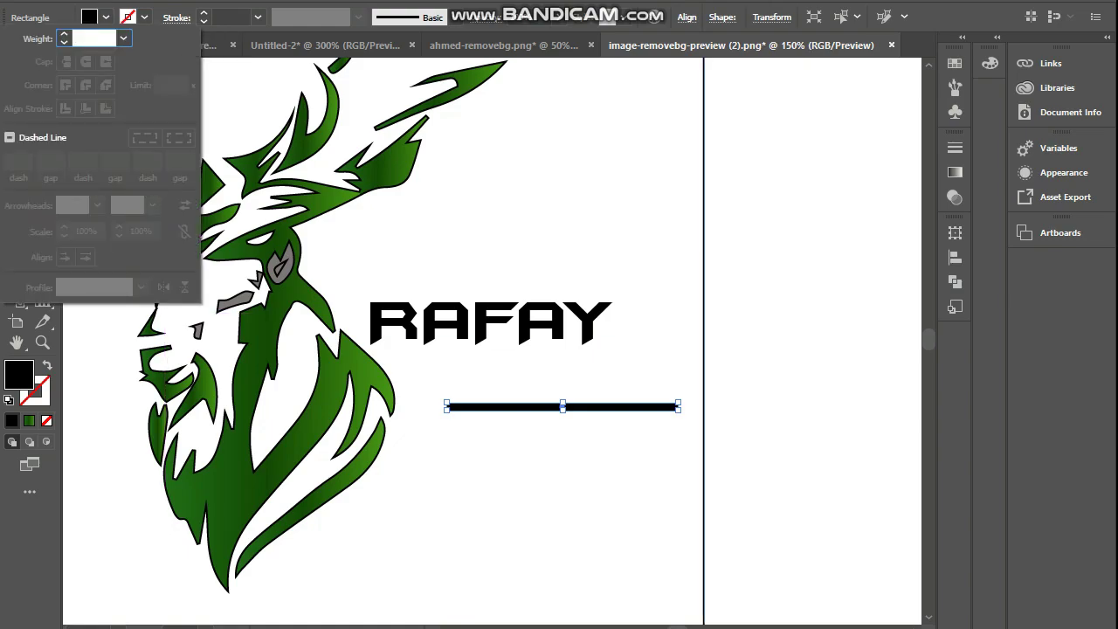
{"action": "key", "text": "Escape"}
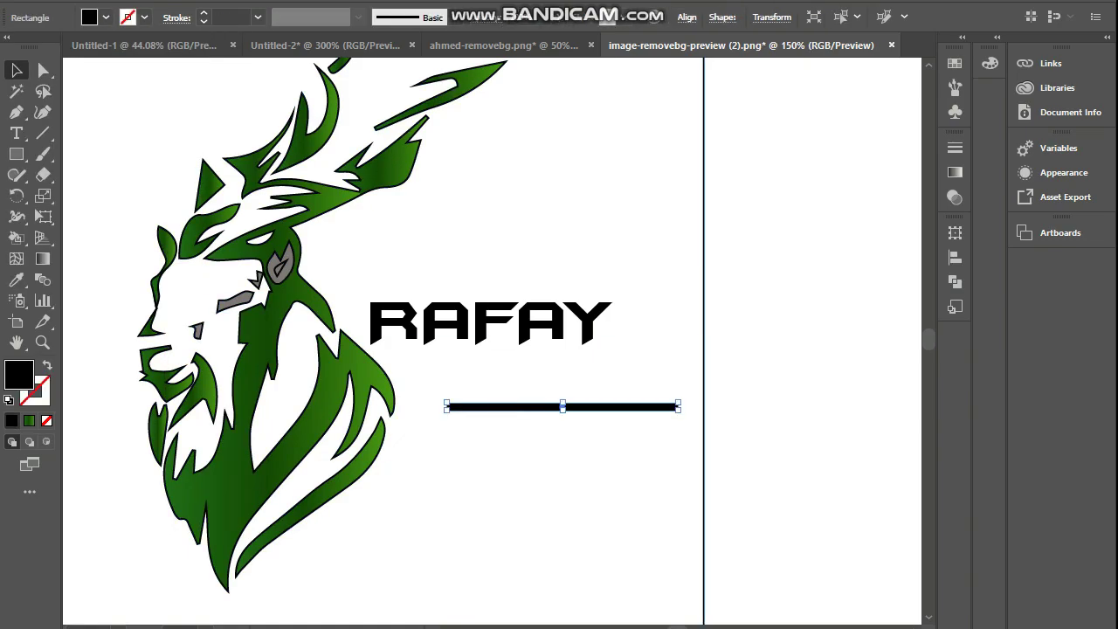
{"action": "left_click", "coordinate": [176, 18]}
{"action": "key", "text": "Return"}
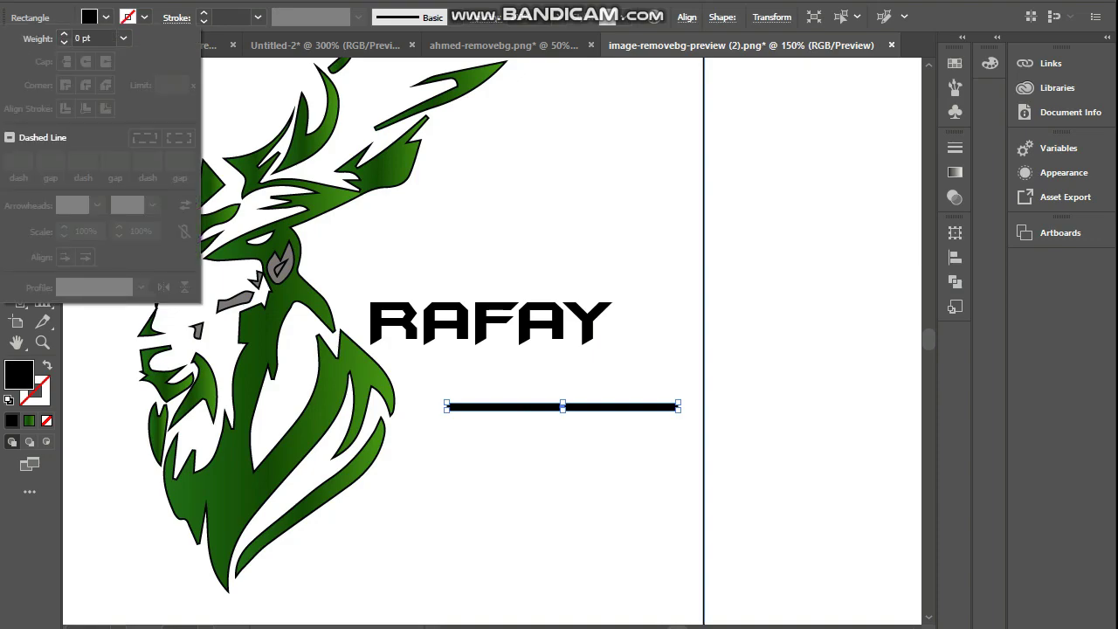
{"action": "key", "text": "Escape"}
Step: Move the bar beneath RAFAY and shorten it to the word's width
{"action": "left_click_drag", "start_coordinate": [562, 405], "coordinate": [505, 354]}
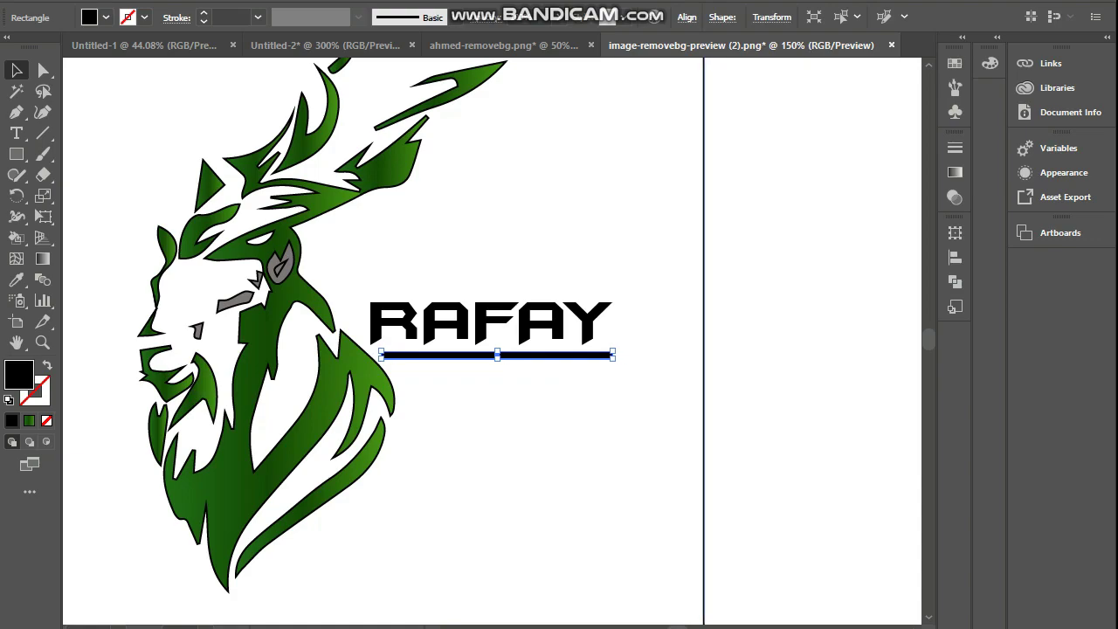
{"action": "left_click_drag", "start_coordinate": [612, 356], "coordinate": [575, 356]}
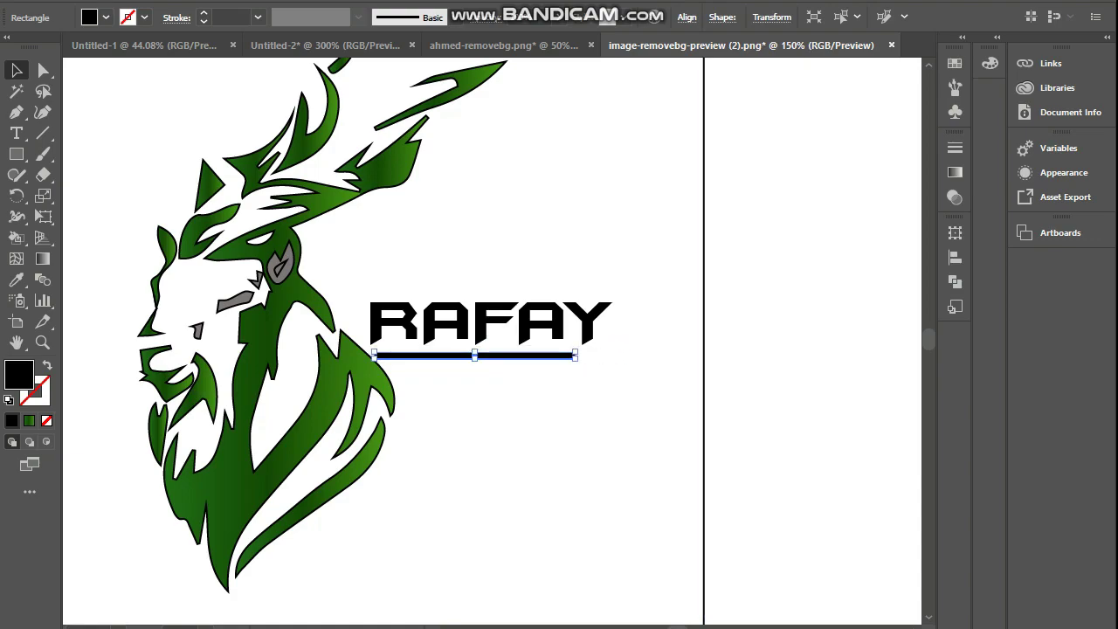
{"action": "key", "text": "ctrl+shift+a"}
{"action": "left_click_drag", "start_coordinate": [17, 154], "coordinate": [96, 194]}
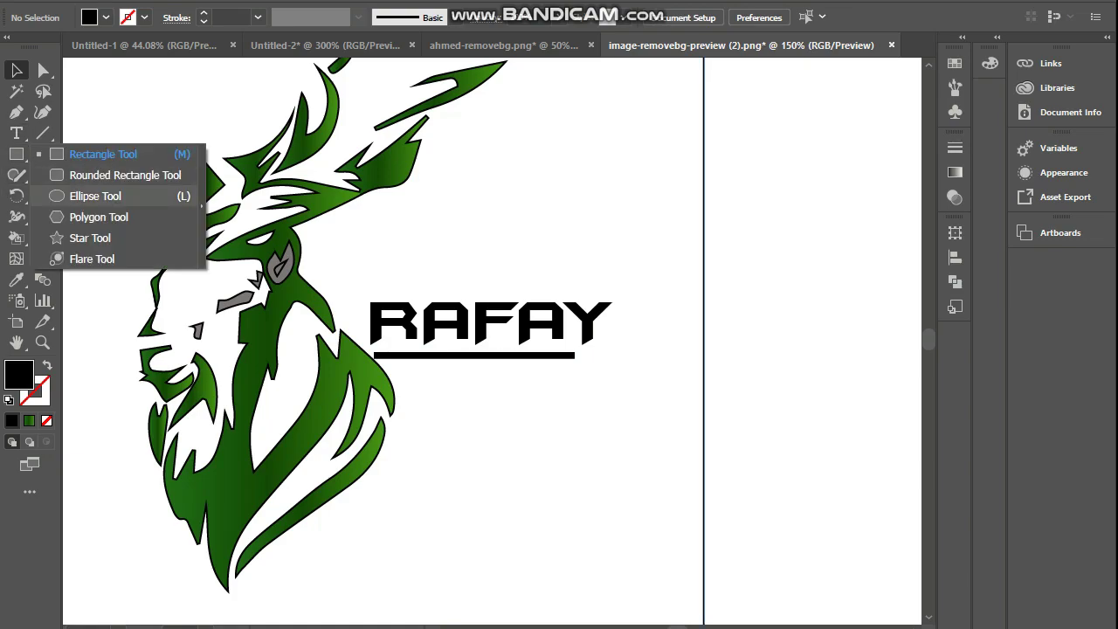
Step: Draw a small black circle and place it at the underline's right end
{"action": "left_click_drag", "start_coordinate": [548, 442], "coordinate": [568, 461]}
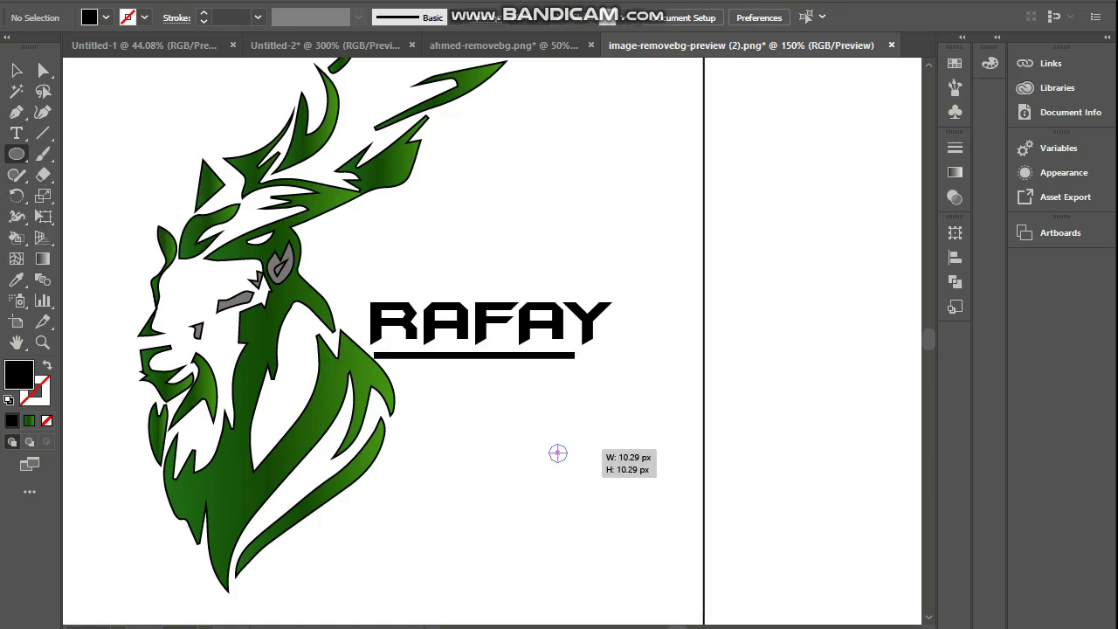
{"action": "key", "text": "v"}
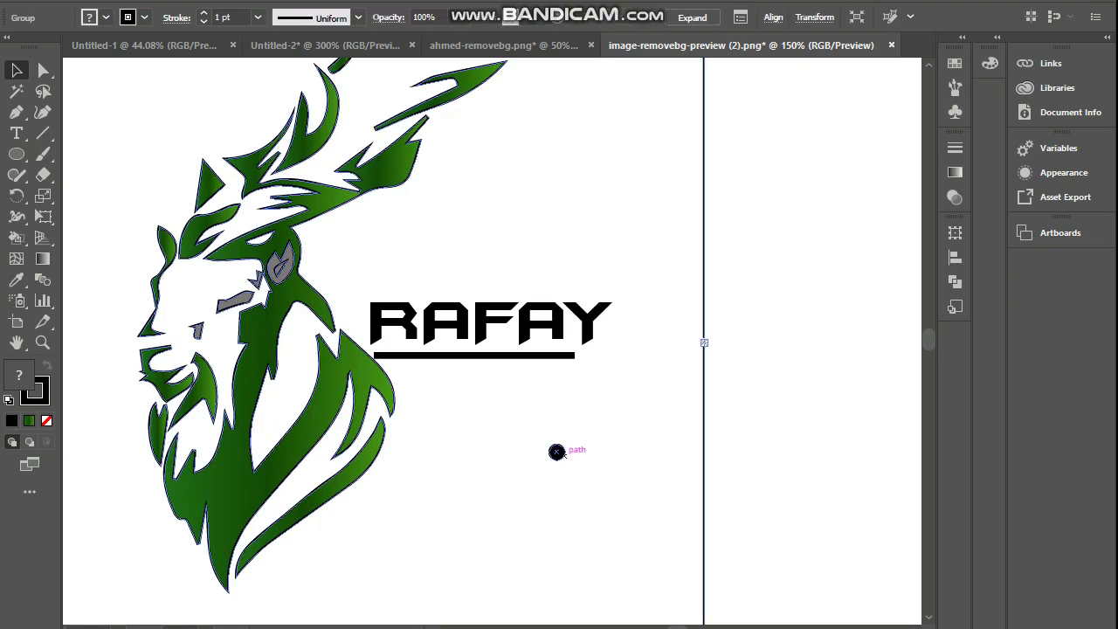
{"action": "left_click_drag", "start_coordinate": [556, 452], "coordinate": [591, 358]}
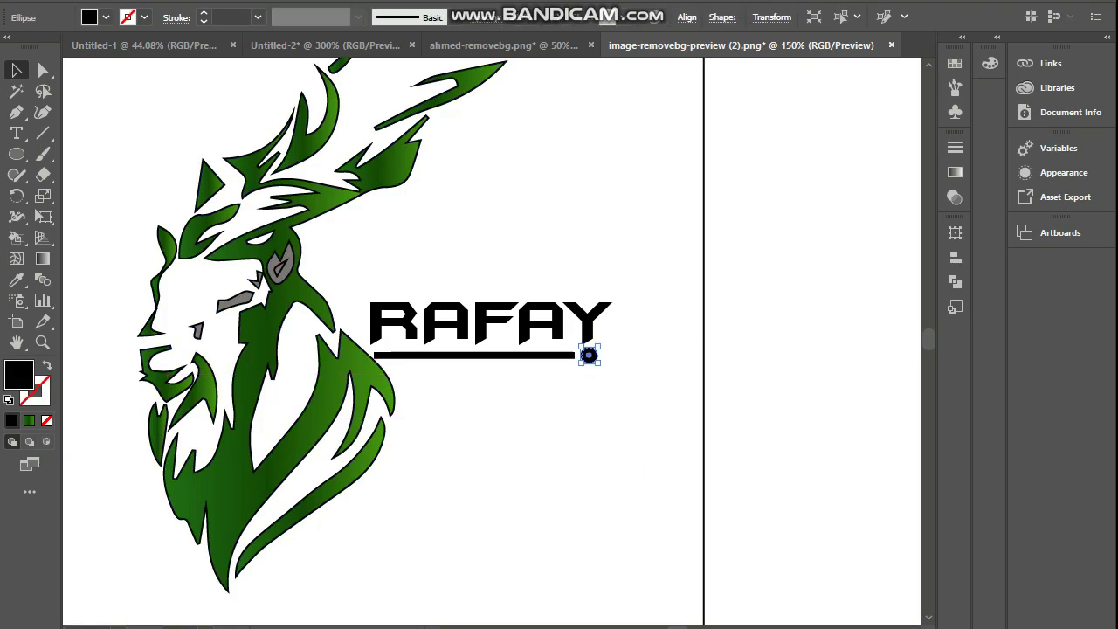
{"action": "key", "text": "ctrl+shift+a"}
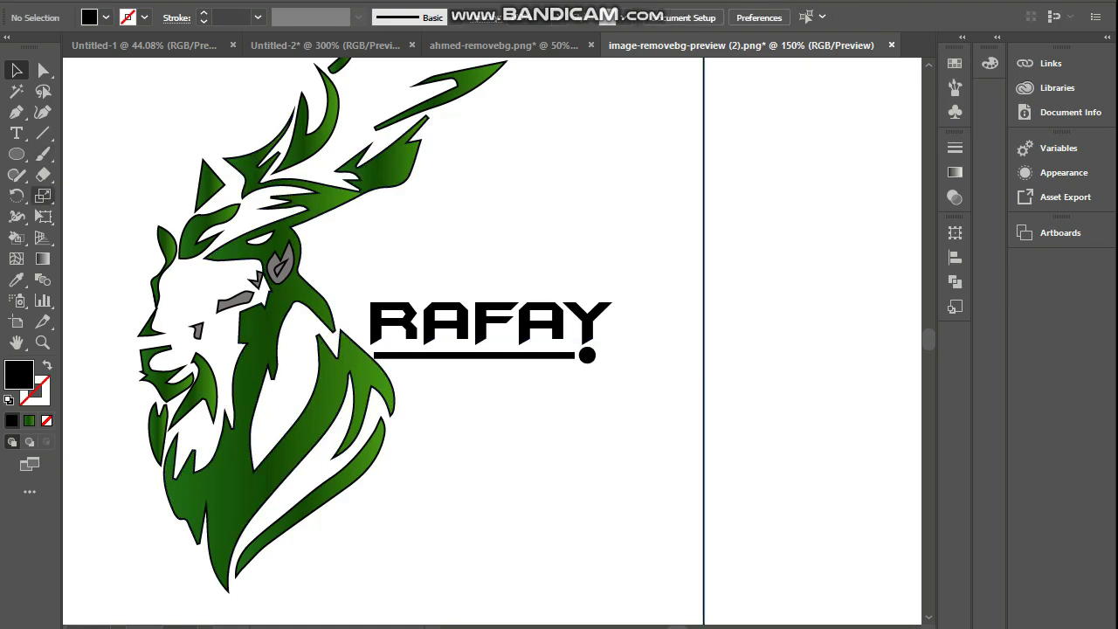
Step: Set the gradient's left stop to teal
{"action": "left_click", "coordinate": [955, 172]}
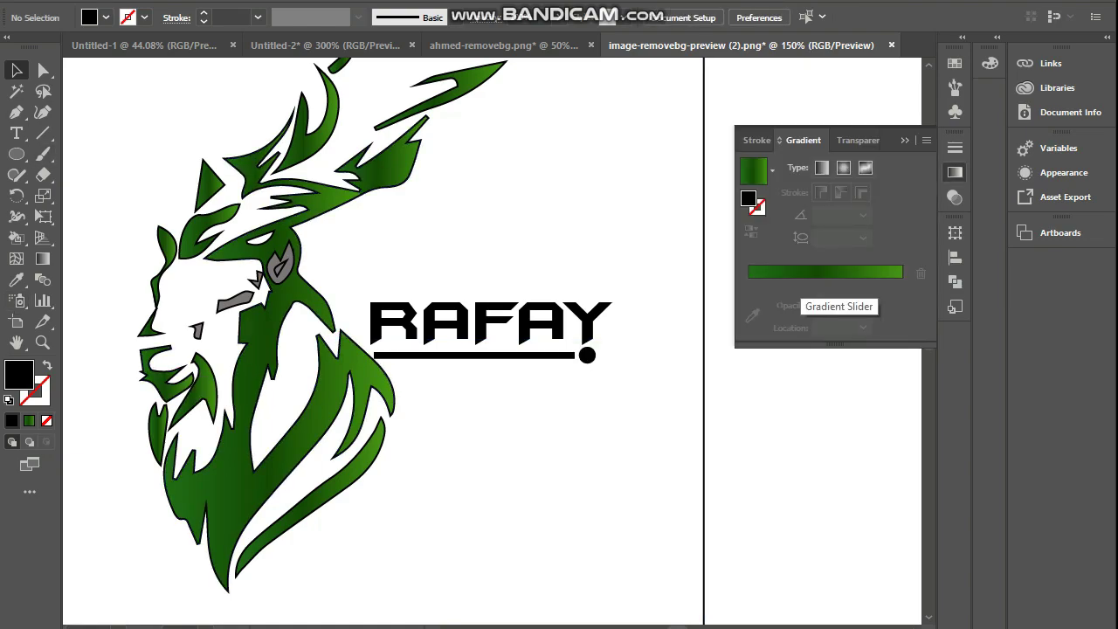
{"action": "left_click", "coordinate": [901, 283]}
{"action": "left_click_drag", "start_coordinate": [748, 283], "coordinate": [748, 283]}
{"action": "left_click", "coordinate": [902, 283]}
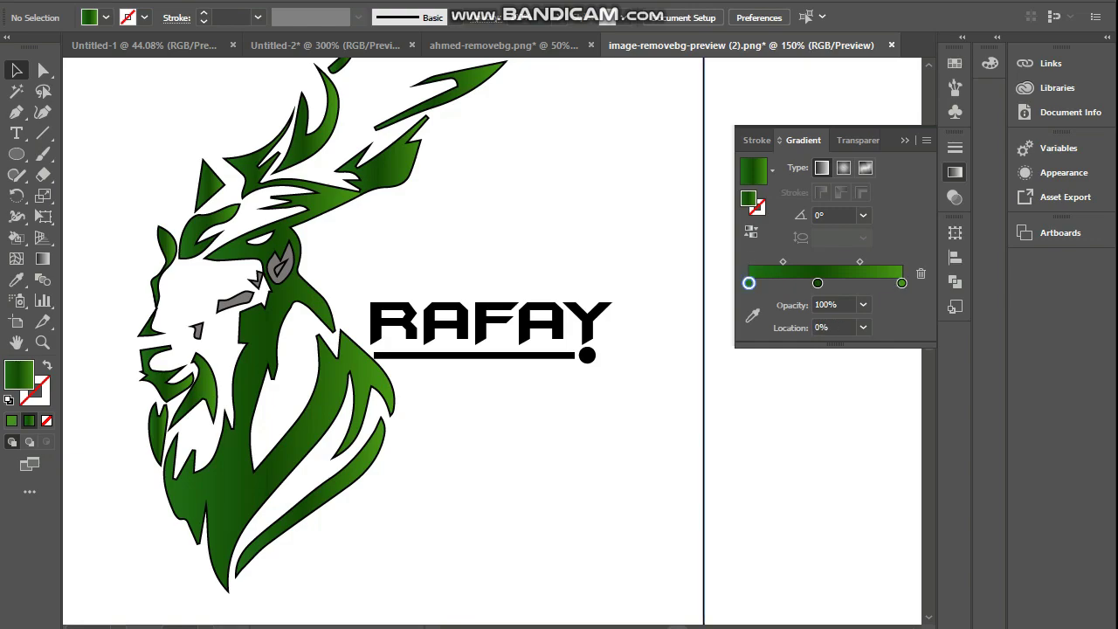
{"action": "double_click", "coordinate": [749, 283]}
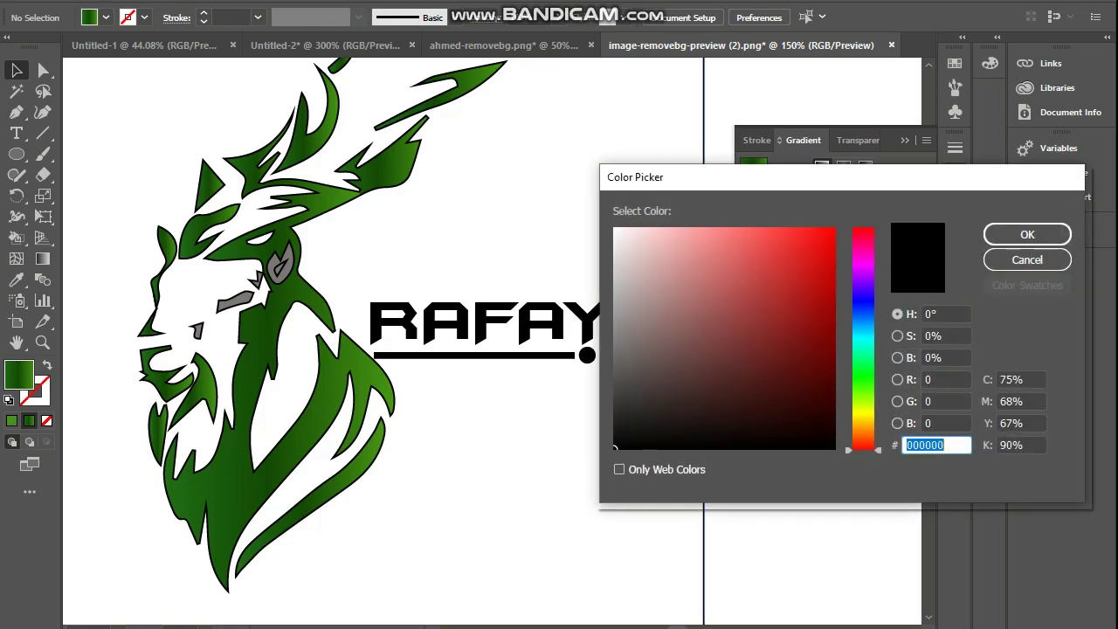
{"action": "key", "text": "ctrl+v"}
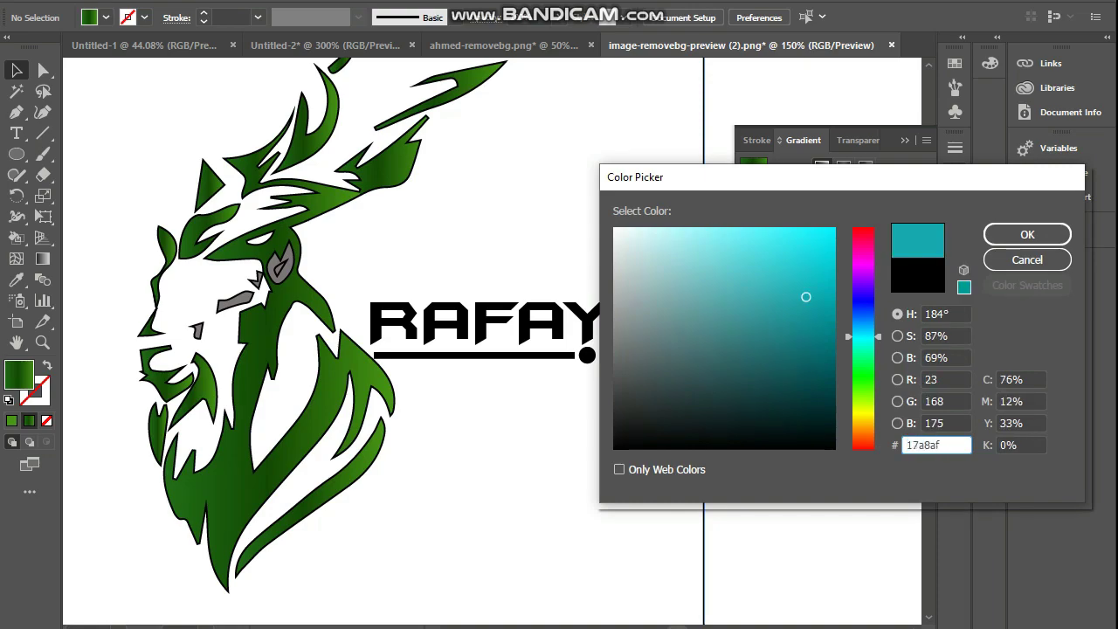
{"action": "left_click", "coordinate": [1027, 234]}
Step: Set the gradient's middle stop to purple
{"action": "left_click", "coordinate": [817, 283]}
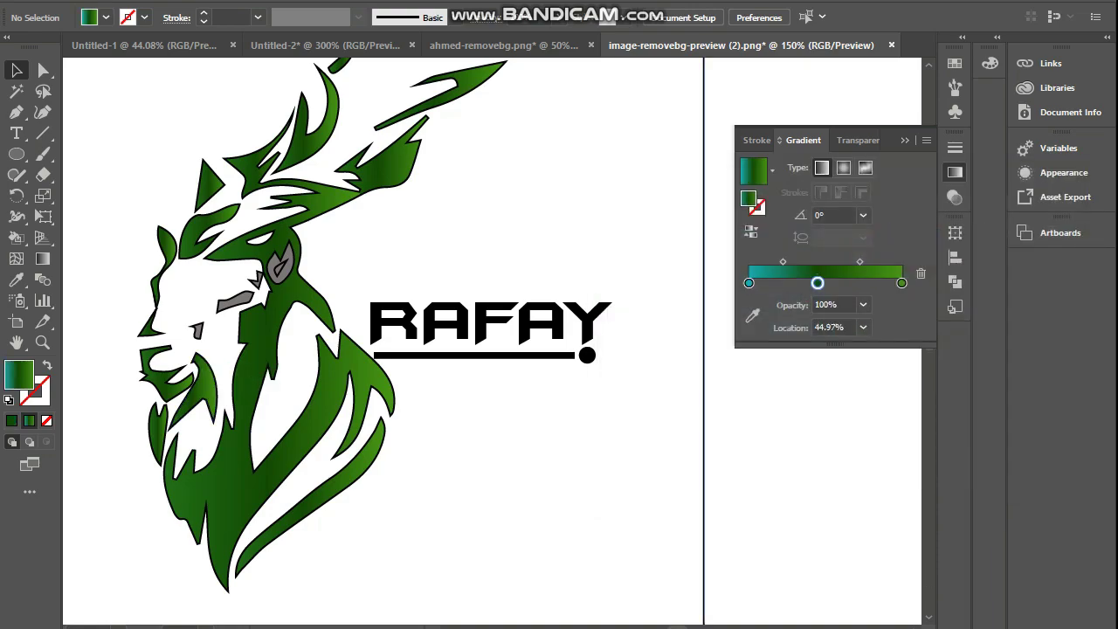
{"action": "double_click", "coordinate": [817, 283]}
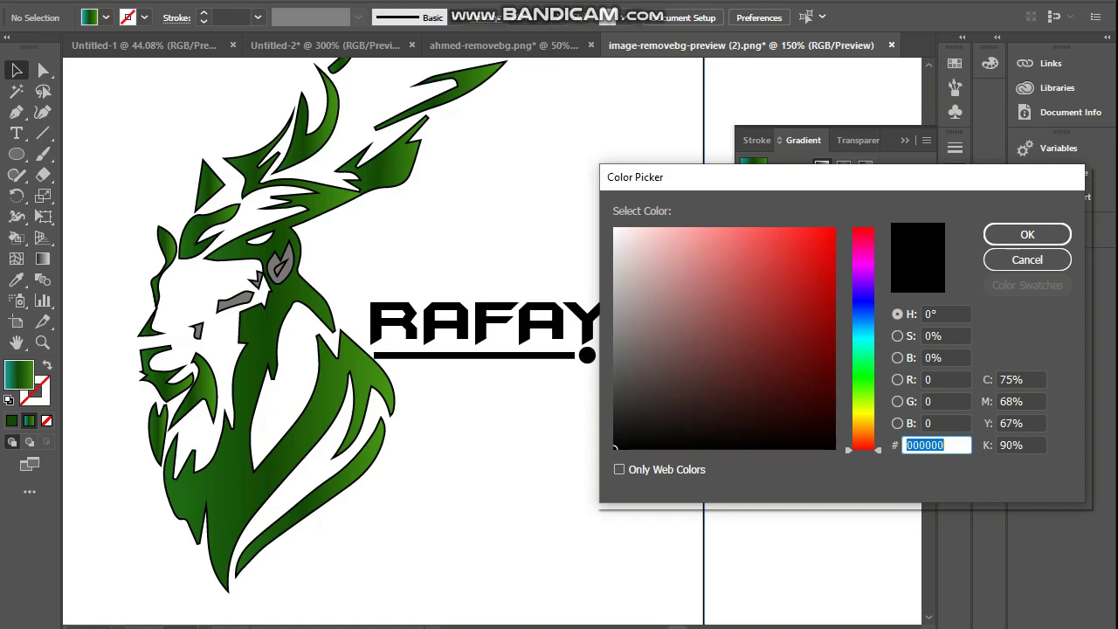
{"action": "left_click", "coordinate": [863, 269]}
{"action": "left_click_drag", "start_coordinate": [863, 269], "coordinate": [863, 309]}
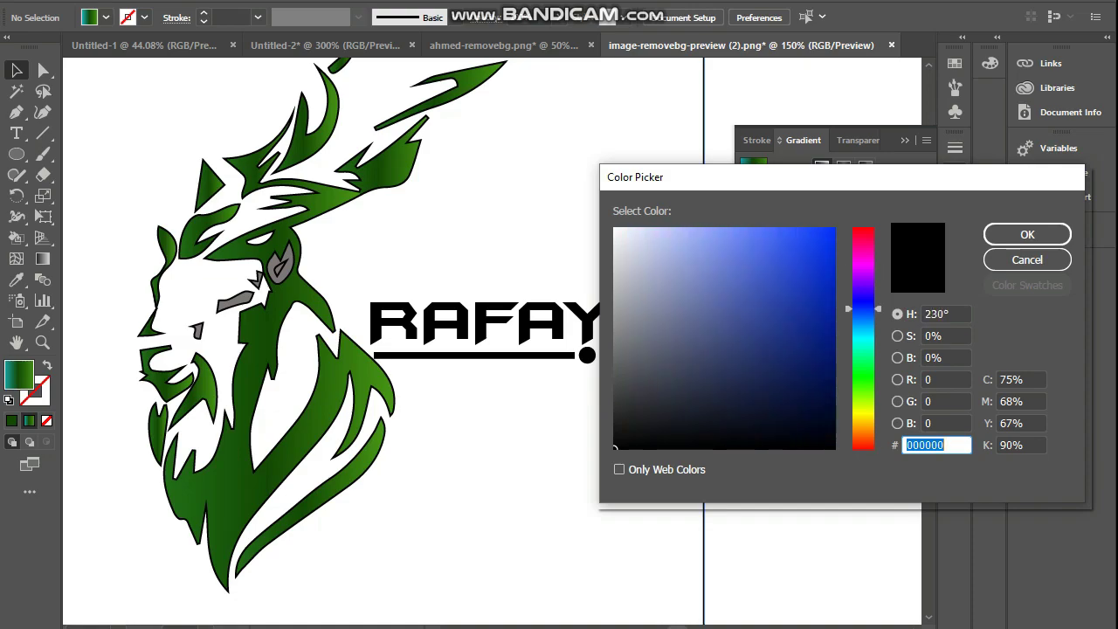
{"action": "left_click", "coordinate": [864, 269]}
{"action": "left_click", "coordinate": [819, 320]}
{"action": "left_click", "coordinate": [1027, 234]}
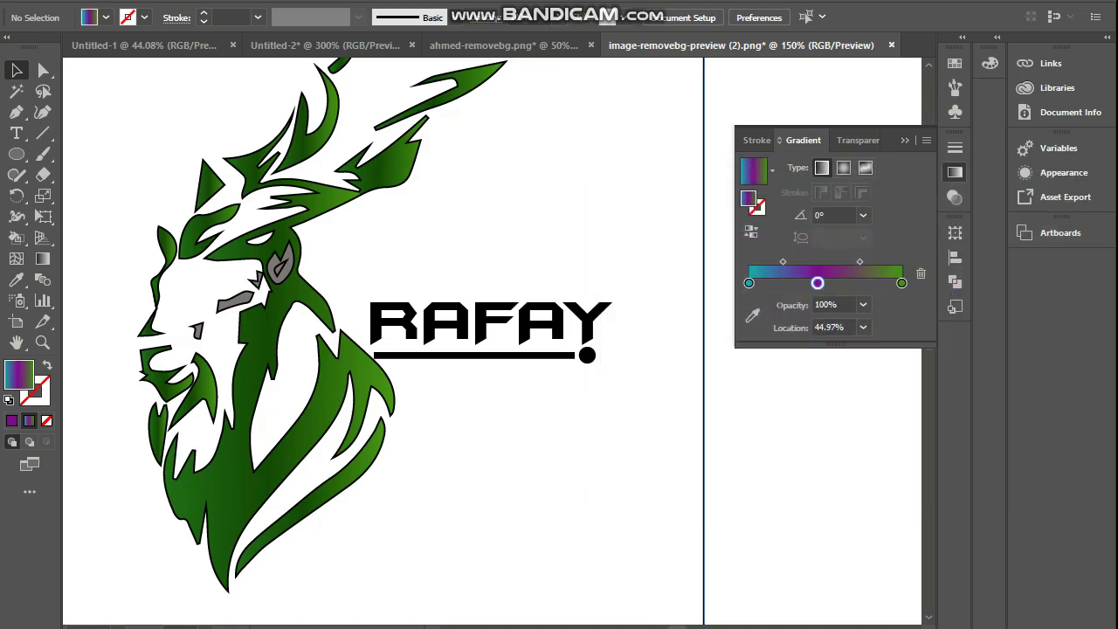
Step: Set the gradient's right stop to blue
{"action": "left_click", "coordinate": [901, 283]}
{"action": "double_click", "coordinate": [19, 374]}
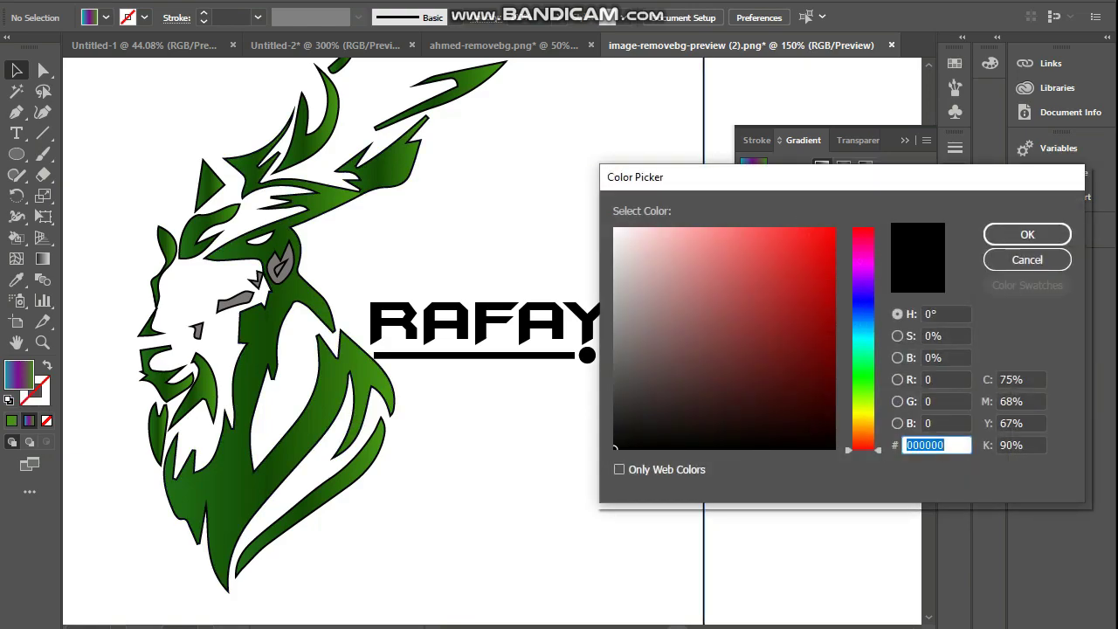
{"action": "left_click", "coordinate": [863, 304]}
{"action": "left_click", "coordinate": [812, 295]}
{"action": "left_click", "coordinate": [1027, 235]}
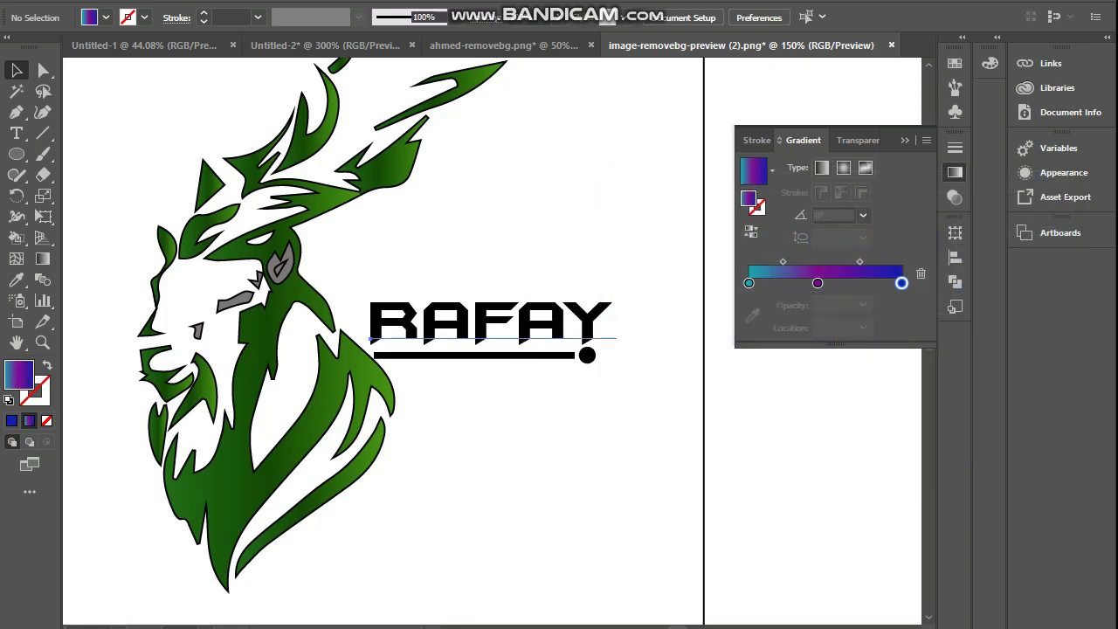
Step: Convert RAFAY to outlines and fill its letters with the teal-purple-blue gradient
{"action": "right_click", "coordinate": [531, 320]}
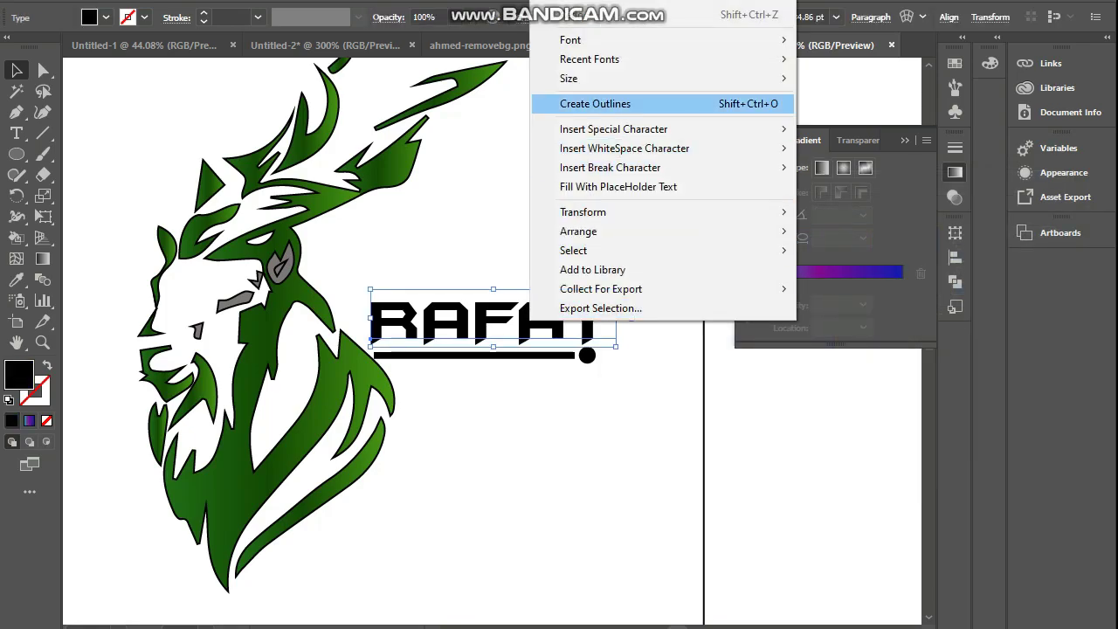
{"action": "left_click", "coordinate": [611, 103]}
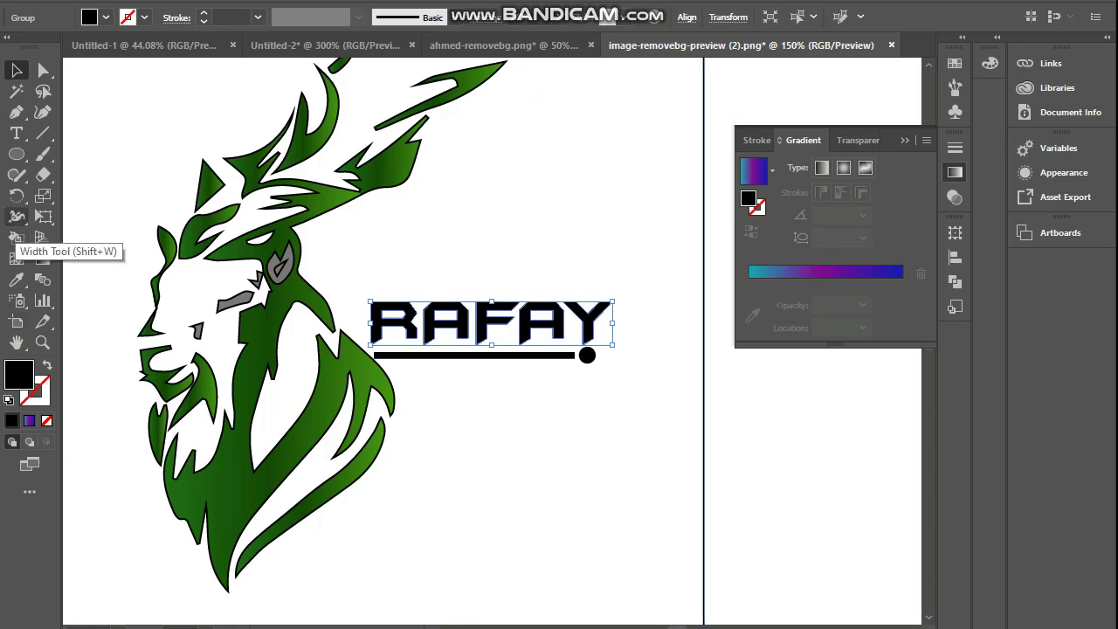
{"action": "left_click", "coordinate": [898, 275]}
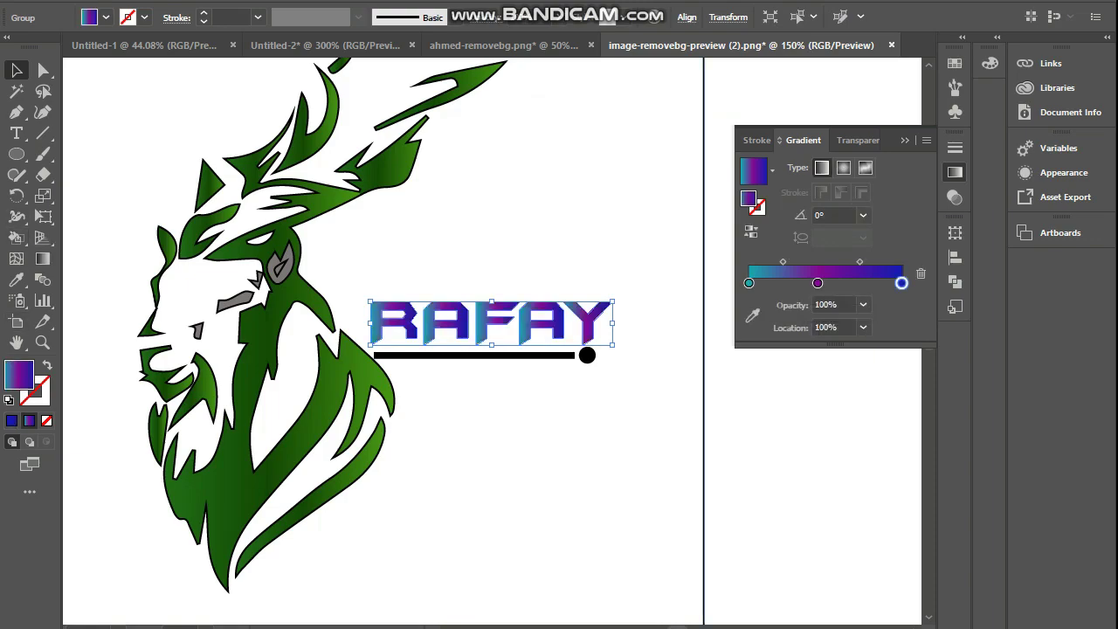
Step: Apply the teal-purple-blue gradient to the underline bar and the dot
{"action": "left_click", "coordinate": [905, 140]}
{"action": "left_click", "coordinate": [529, 355]}
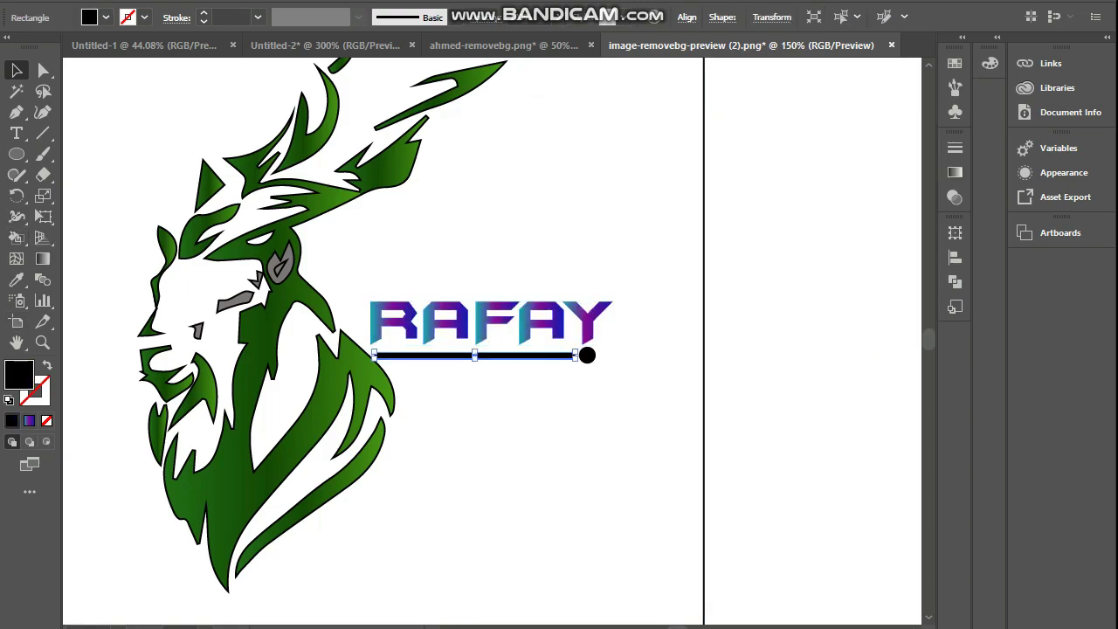
{"action": "left_click", "coordinate": [955, 173]}
{"action": "left_click", "coordinate": [753, 171]}
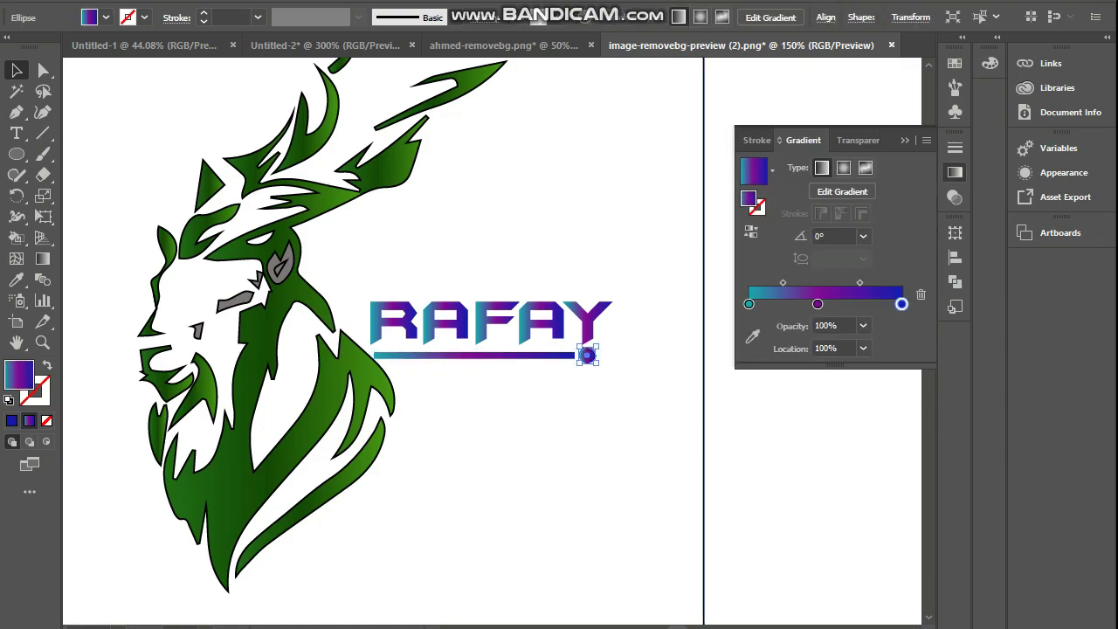
{"action": "left_click", "coordinate": [704, 342]}
{"action": "left_click", "coordinate": [954, 172]}
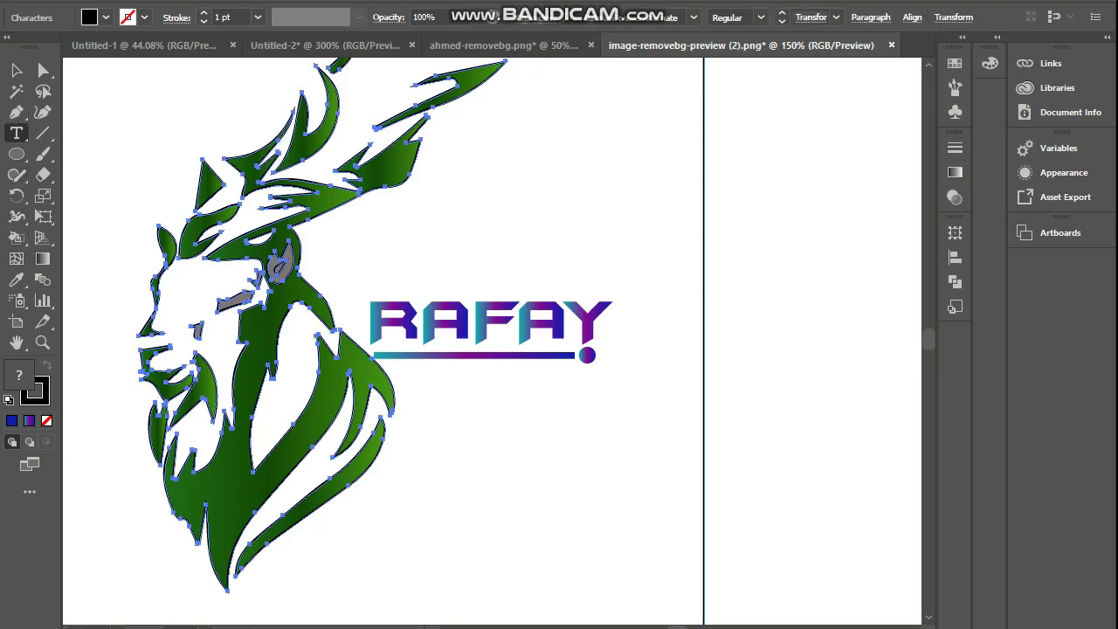
Step: Type 'ABDUL' above RAFAY in the Old English Text MT font
{"action": "left_click", "coordinate": [498, 159]}
{"action": "key", "text": "BackSpace"}
{"action": "type", "text": "AB"}
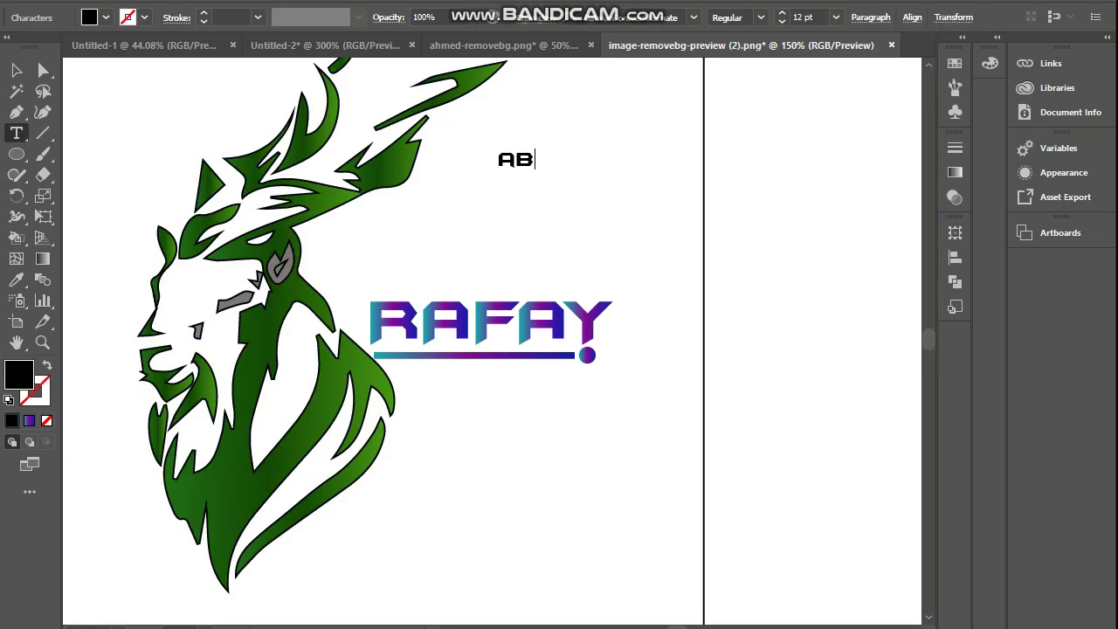
{"action": "type", "text": "DULQA"}
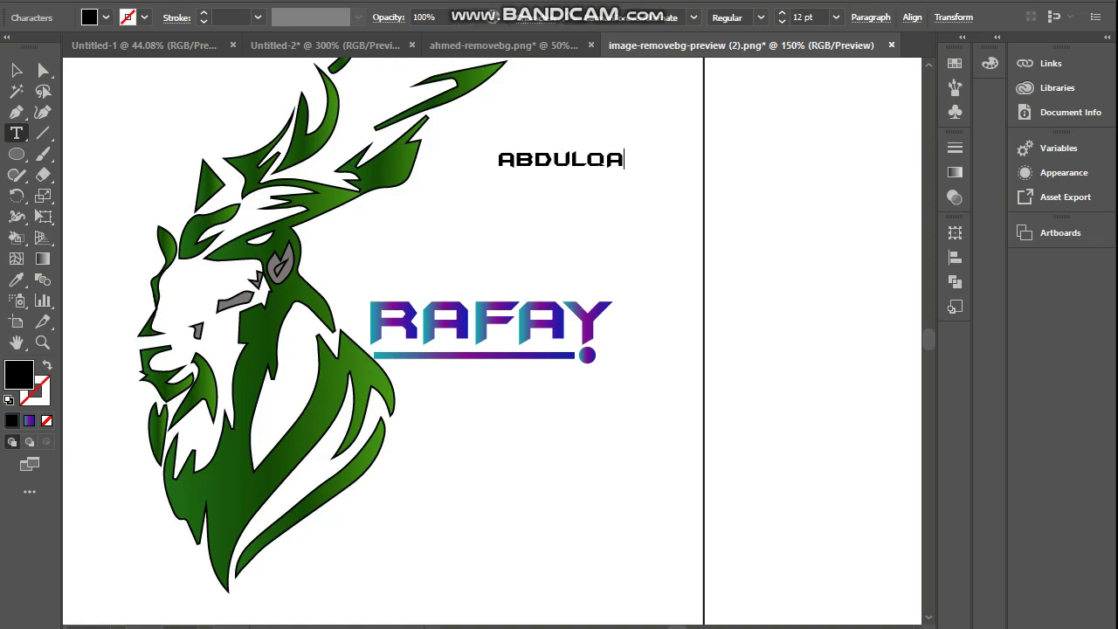
{"action": "key", "text": "BackSpace"}
{"action": "key", "text": "BackSpace"}
{"action": "type", "text": "A"}
{"action": "key", "text": "shift+Left"}
{"action": "key", "text": "shift+Left"}
{"action": "key", "text": "shift+Left"}
{"action": "key", "text": "shift+Left"}
{"action": "key", "text": "shift+Left"}
{"action": "left_click", "coordinate": [629, 17]}
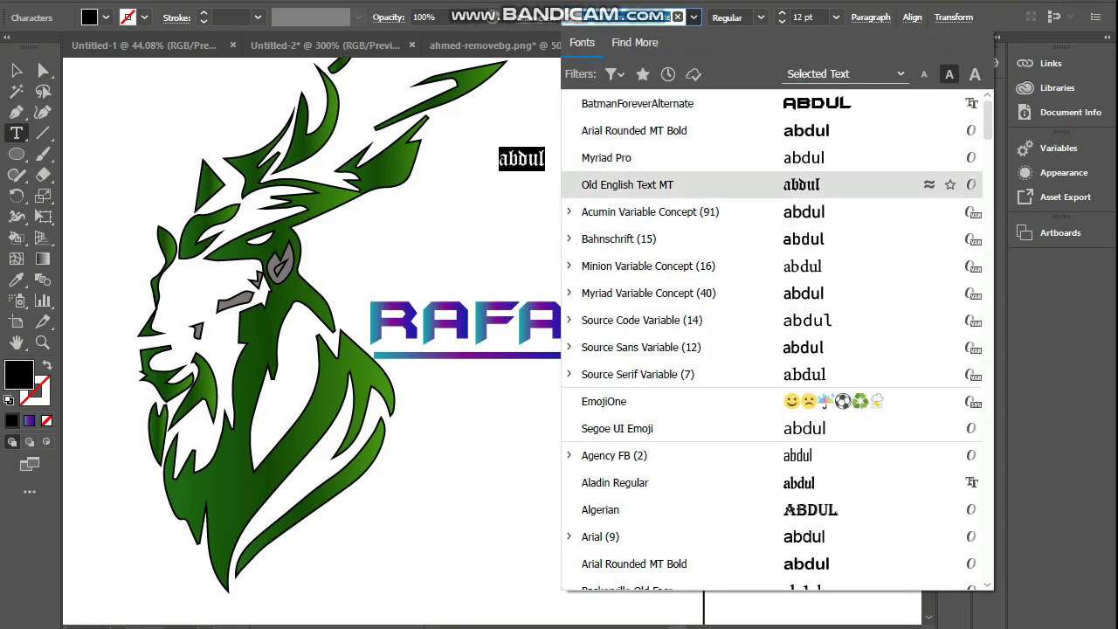
{"action": "key", "text": "Return"}
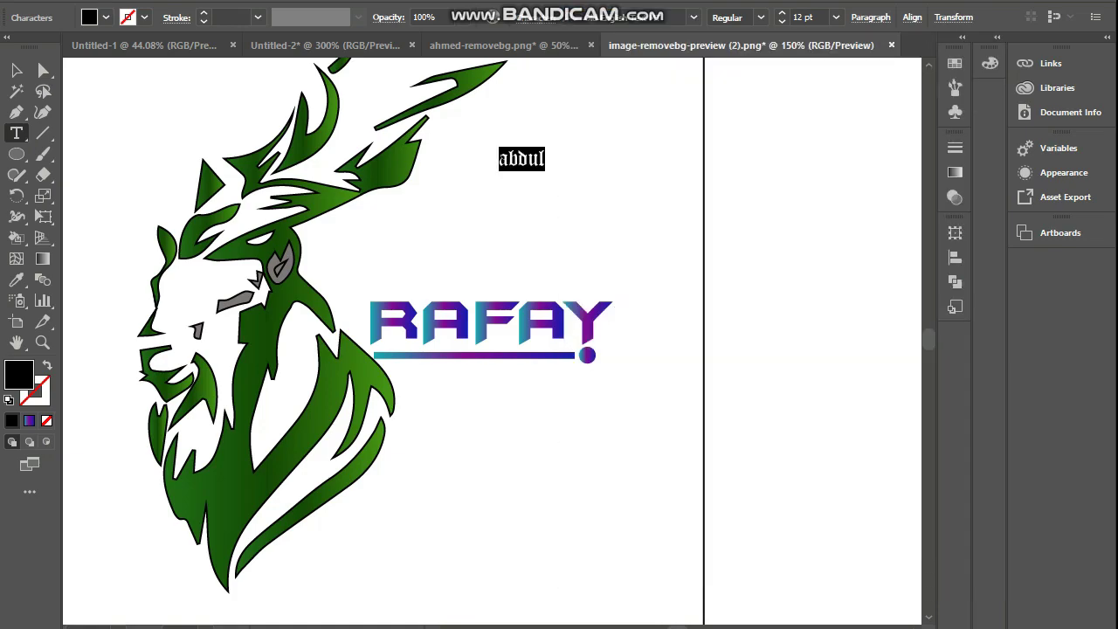
{"action": "key", "text": "BackSpace"}
{"action": "type", "text": "AB"}
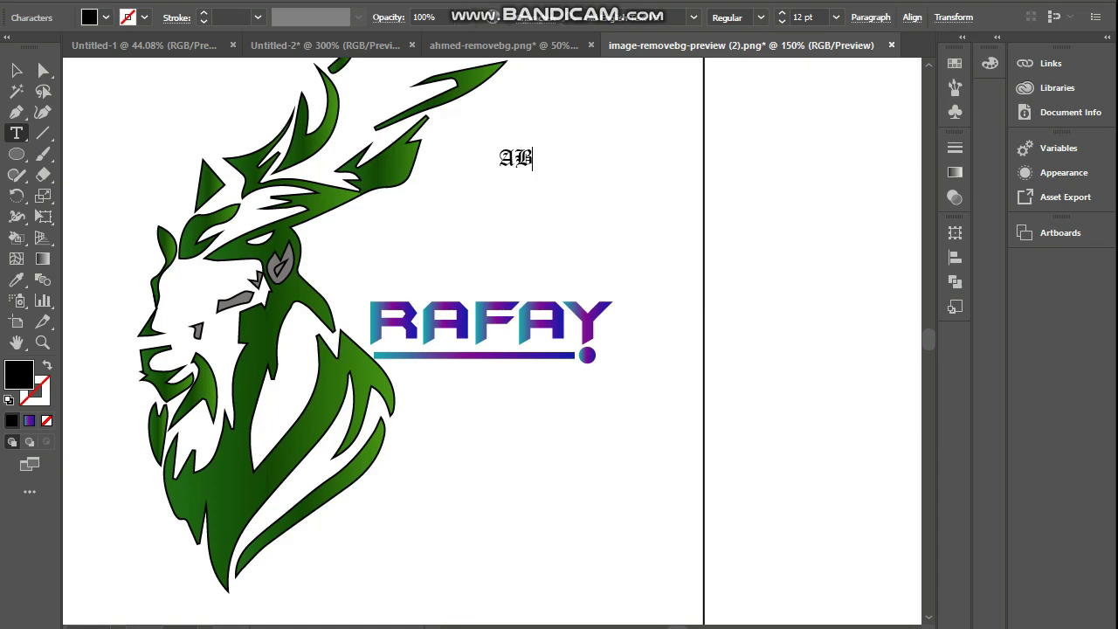
{"action": "type", "text": "DUL"}
{"action": "key", "text": "Escape"}
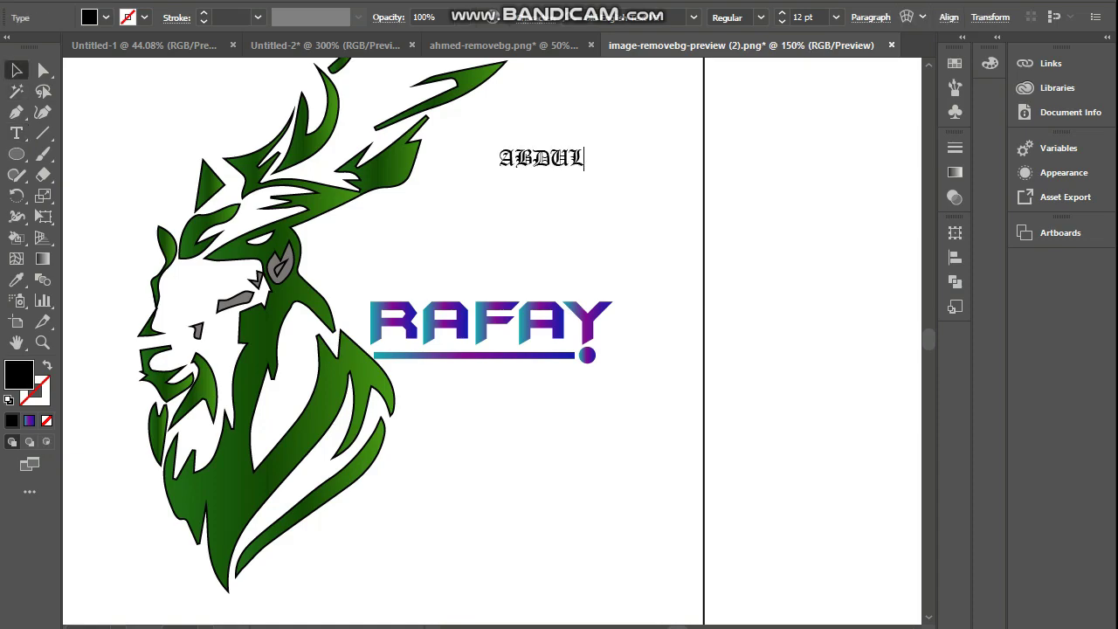
Step: Enlarge the ABDUL lettering and position it just above RAFAY
{"action": "mouse_move", "coordinate": [586, 170]}
{"action": "left_mouse_down"}
{"action": "mouse_move", "coordinate": [658, 181]}
{"action": "mouse_move", "coordinate": [641, 181]}
{"action": "left_mouse_up"}
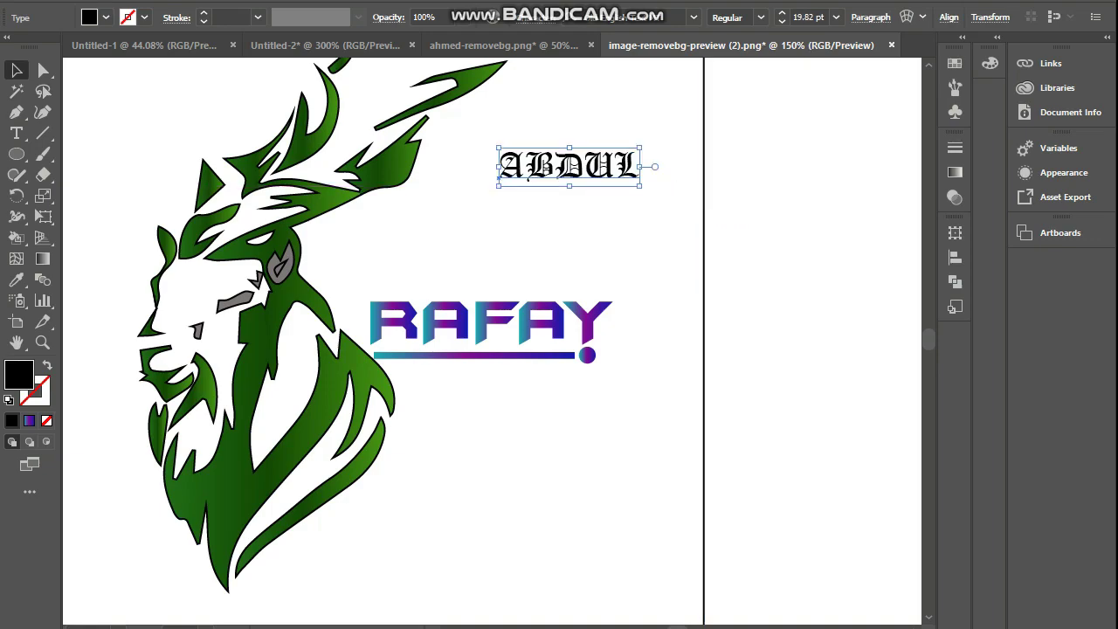
{"action": "left_click", "coordinate": [612, 236]}
{"action": "mouse_move", "coordinate": [500, 179]}
{"action": "left_mouse_down"}
{"action": "mouse_move", "coordinate": [370, 240]}
{"action": "mouse_move", "coordinate": [370, 288]}
{"action": "left_mouse_up"}
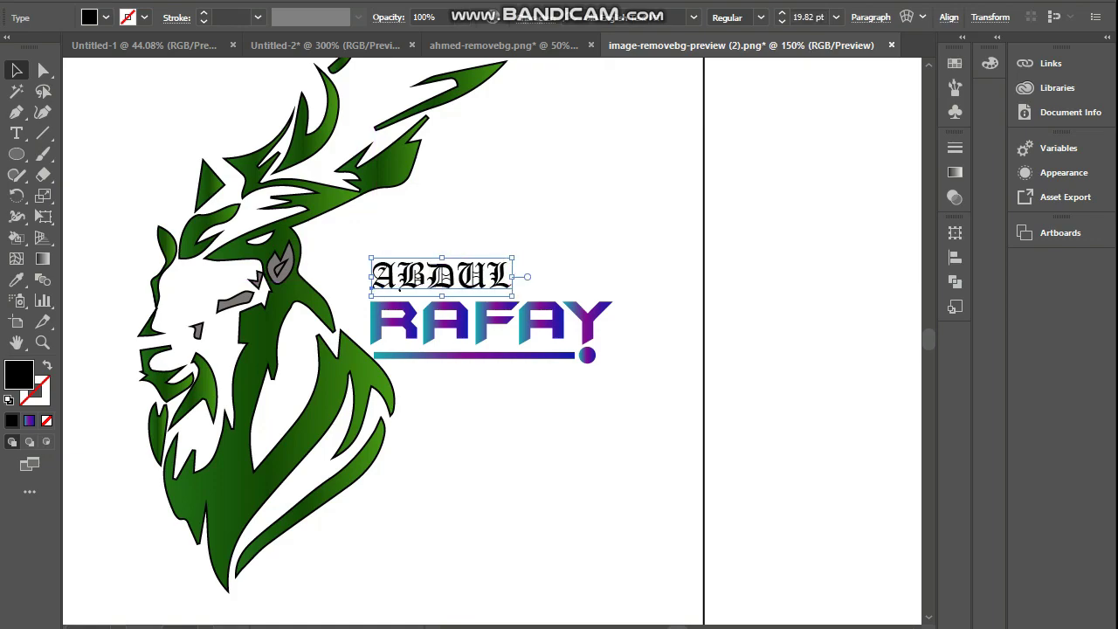
{"action": "key", "text": "Left"}
{"action": "key", "text": "Left"}
{"action": "key", "text": "Left"}
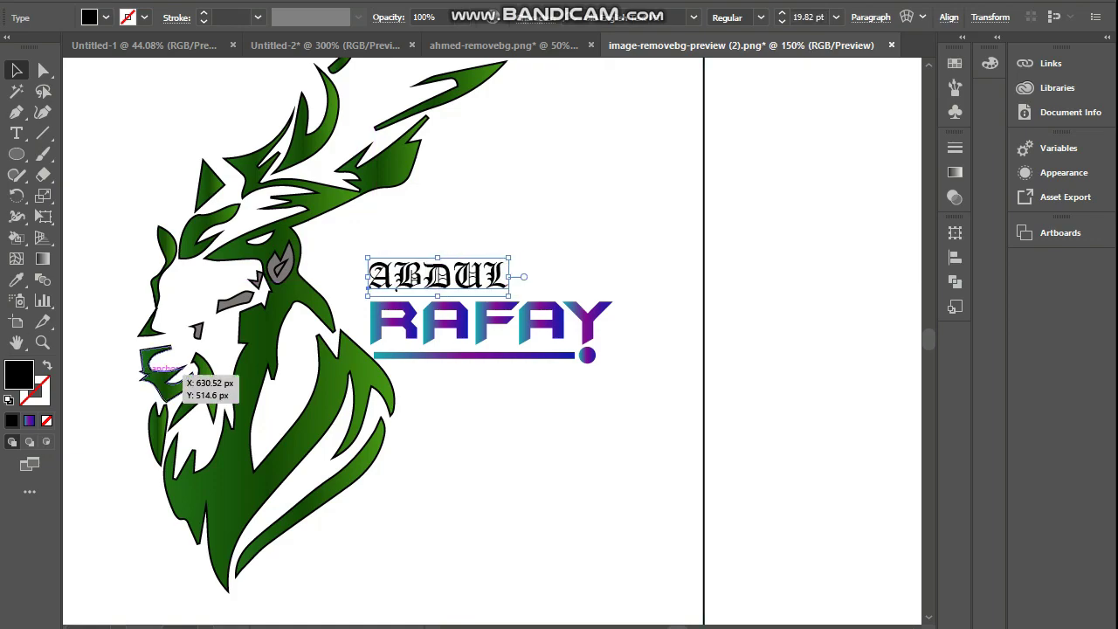
Step: Colour the ABDUL text fill green using the Color Picker
{"action": "double_click", "coordinate": [19, 374]}
{"action": "left_click", "coordinate": [863, 379]}
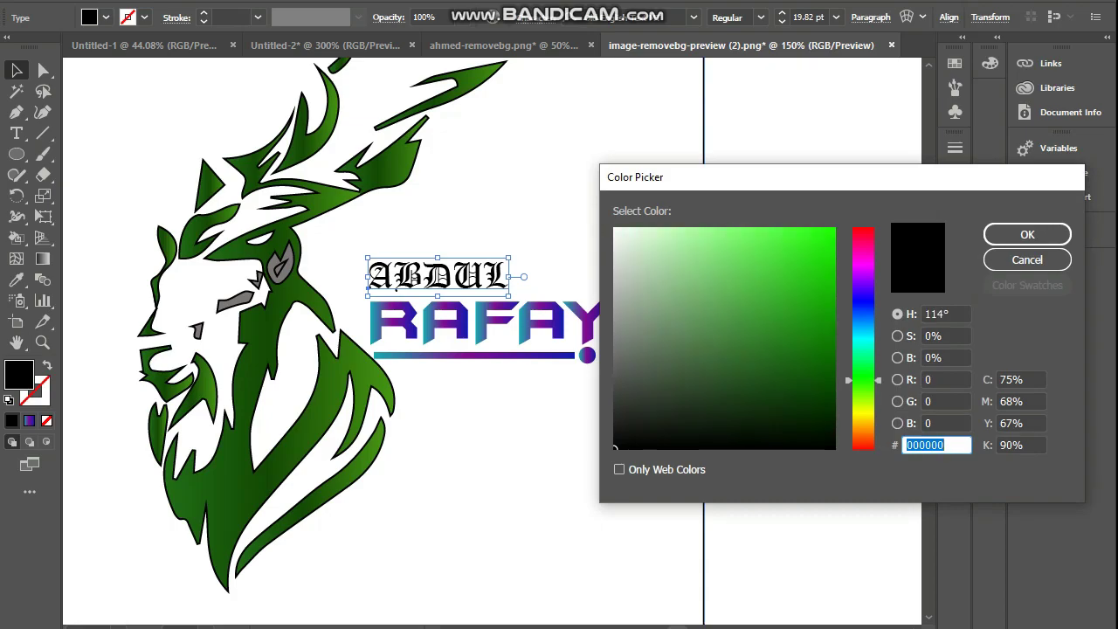
{"action": "left_click", "coordinate": [825, 323]}
{"action": "left_click", "coordinate": [1027, 234]}
{"action": "left_click", "coordinate": [262, 218]}
{"action": "scroll", "coordinate": [349, 306], "scroll_direction": "down", "scroll_amount": 1}
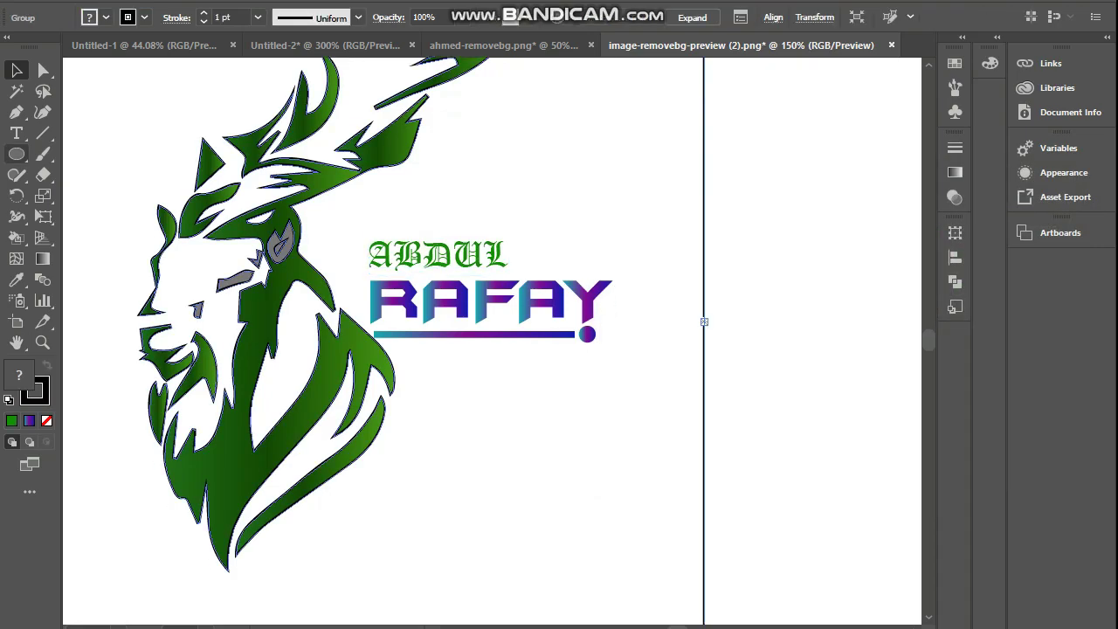
Step: Type 'PAK ARMY' below RAFAY and set it in the OMEGLE-Regular font
{"action": "left_click", "coordinate": [17, 133]}
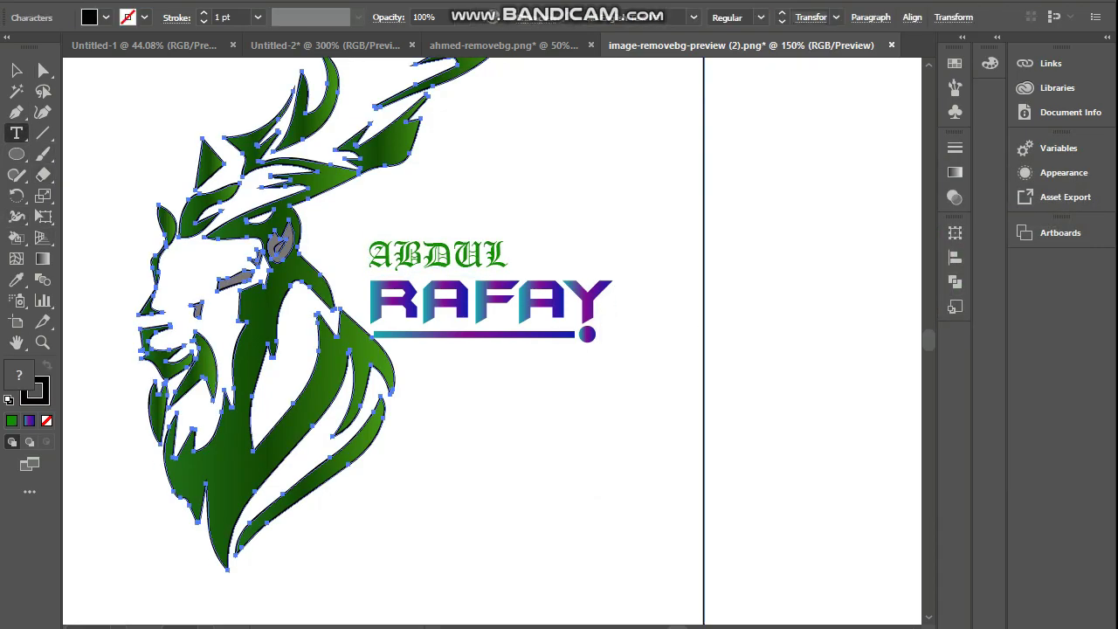
{"action": "left_click", "coordinate": [436, 393]}
{"action": "type", "text": "PAK"}
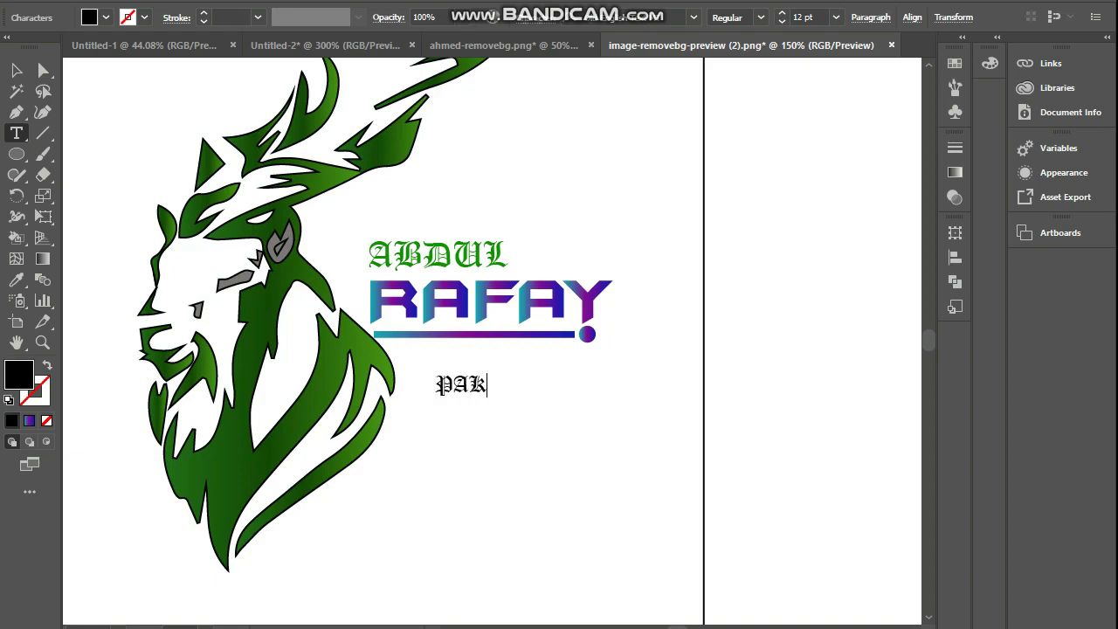
{"action": "type", "text": " ARMY"}
{"action": "key", "text": "BackSpace"}
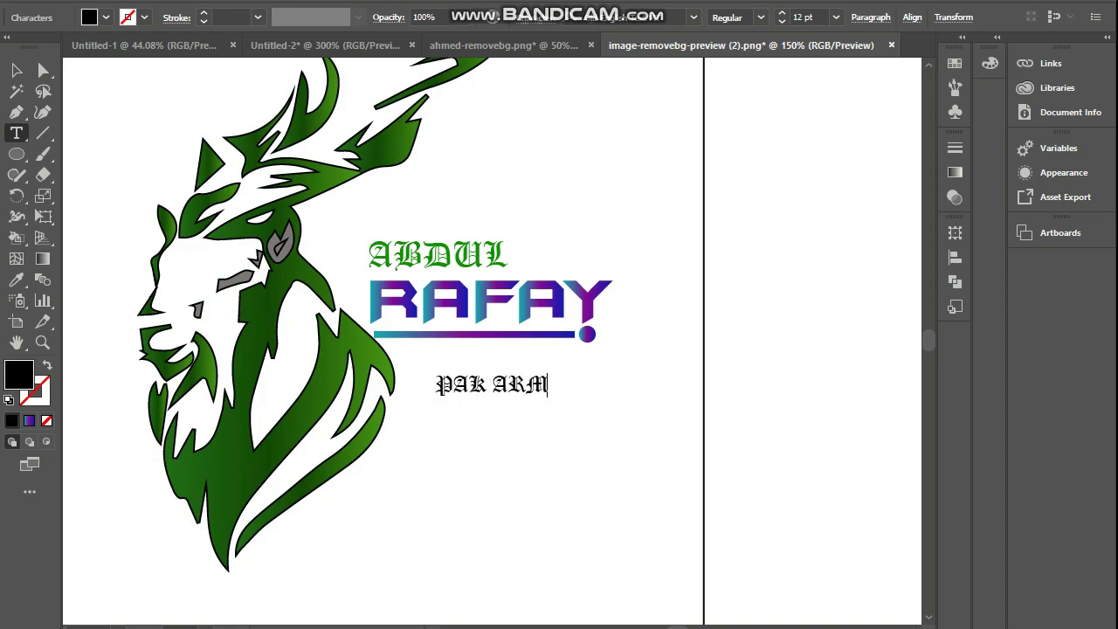
{"action": "type", "text": "Y"}
{"action": "key", "text": "ctrl+a"}
{"action": "left_click", "coordinate": [693, 17]}
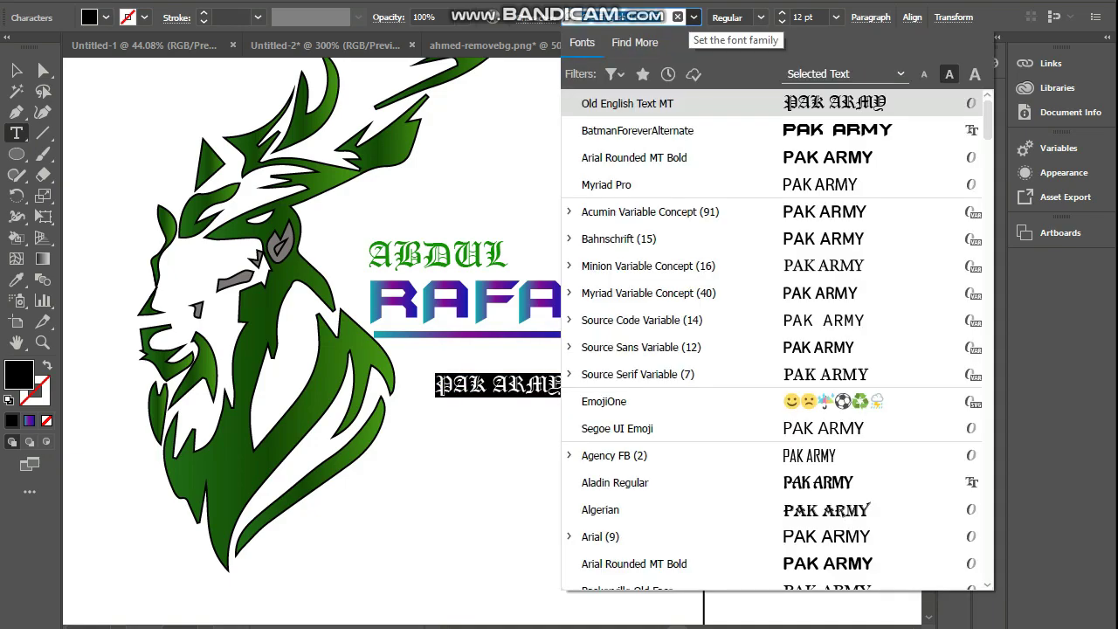
{"action": "type", "text": "o"}
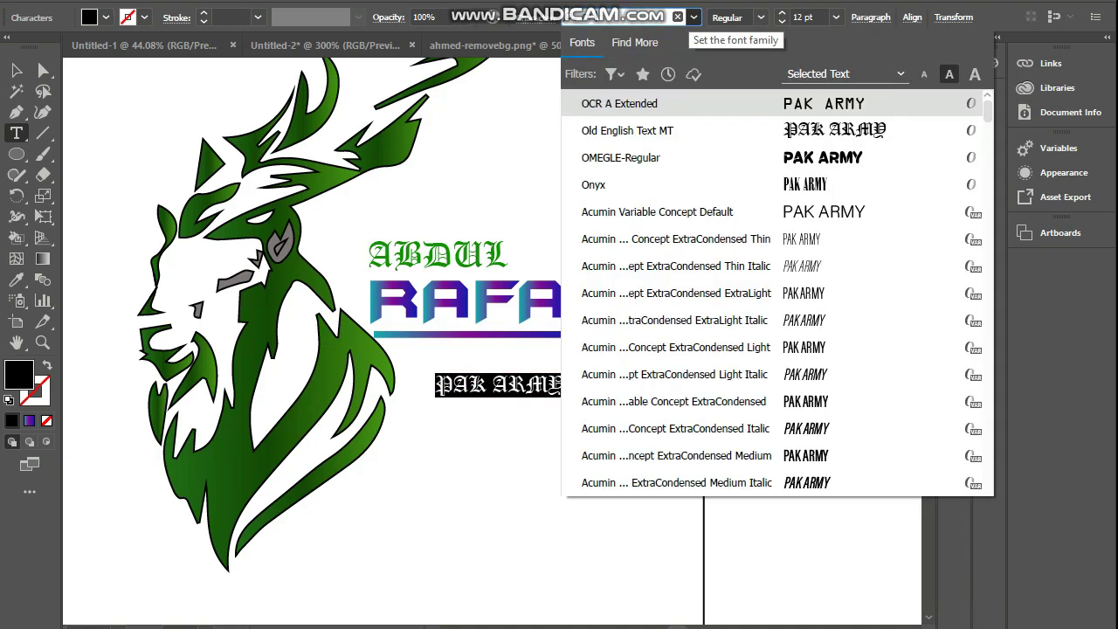
{"action": "type", "text": "m"}
{"action": "key", "text": "Return"}
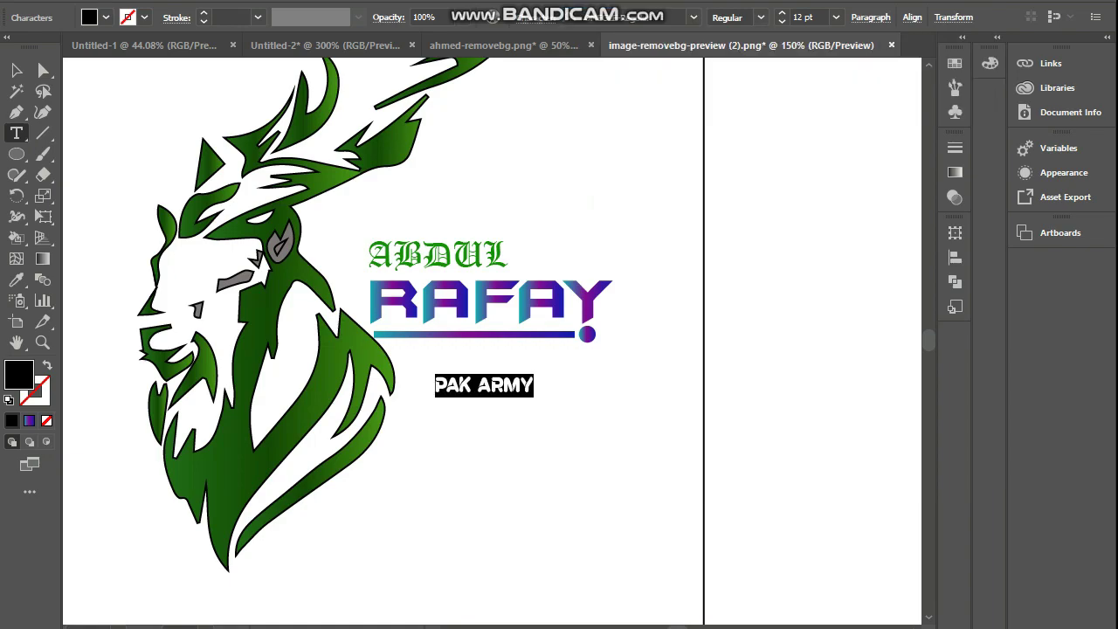
{"action": "key", "text": "Escape"}
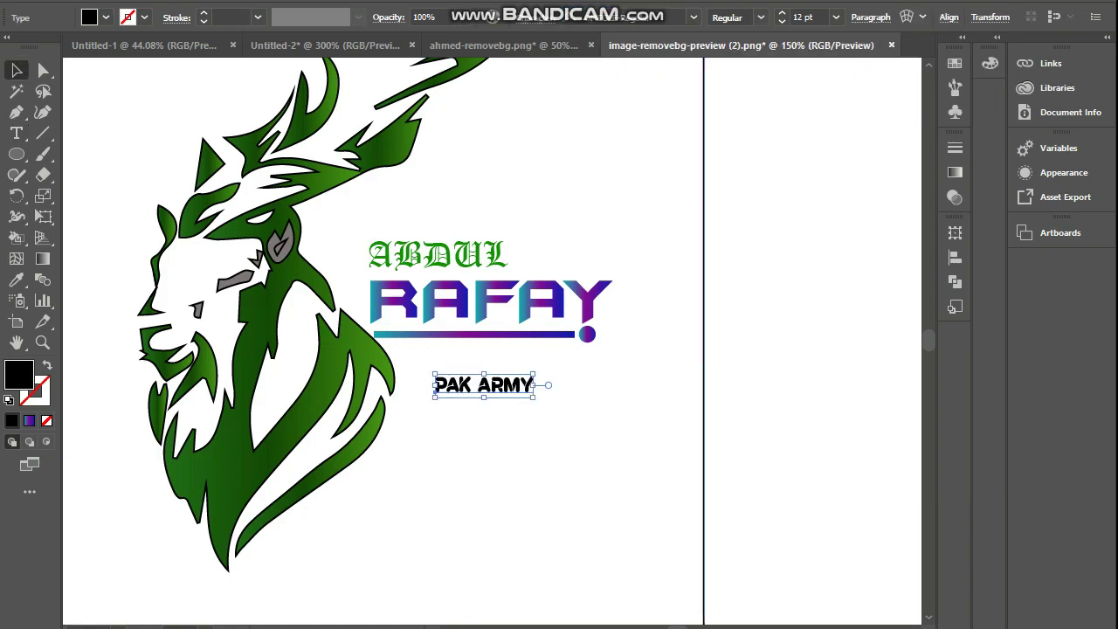
Step: Enlarge PAK ARMY and move it up-left beneath the RAFAY underline
{"action": "mouse_move", "coordinate": [534, 397]}
{"action": "left_mouse_down"}
{"action": "mouse_move", "coordinate": [830, 425]}
{"action": "mouse_move", "coordinate": [823, 413]}
{"action": "left_mouse_up"}
{"action": "mouse_move", "coordinate": [600, 412]}
{"action": "left_mouse_down"}
{"action": "mouse_move", "coordinate": [669, 424]}
{"action": "mouse_move", "coordinate": [649, 415]}
{"action": "left_mouse_up"}
{"action": "left_click_drag", "start_coordinate": [551, 391], "coordinate": [517, 374]}
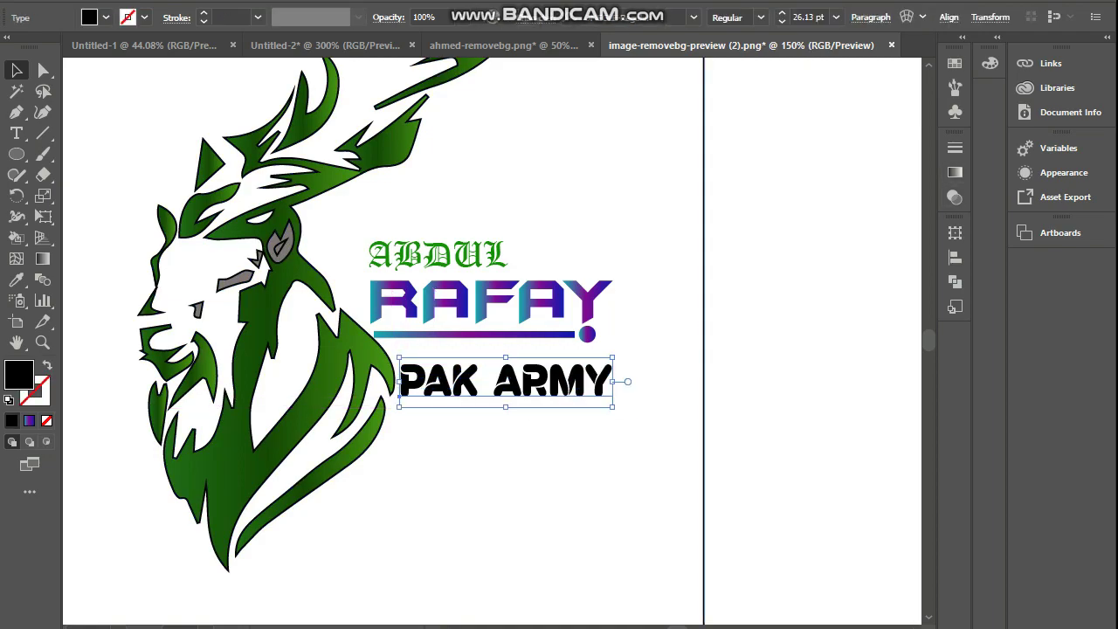
{"action": "left_click", "coordinate": [655, 454]}
Step: Undo the accidental purple-blue gradient applied to the background artwork
{"action": "left_click", "coordinate": [955, 172]}
{"action": "left_click", "coordinate": [778, 277]}
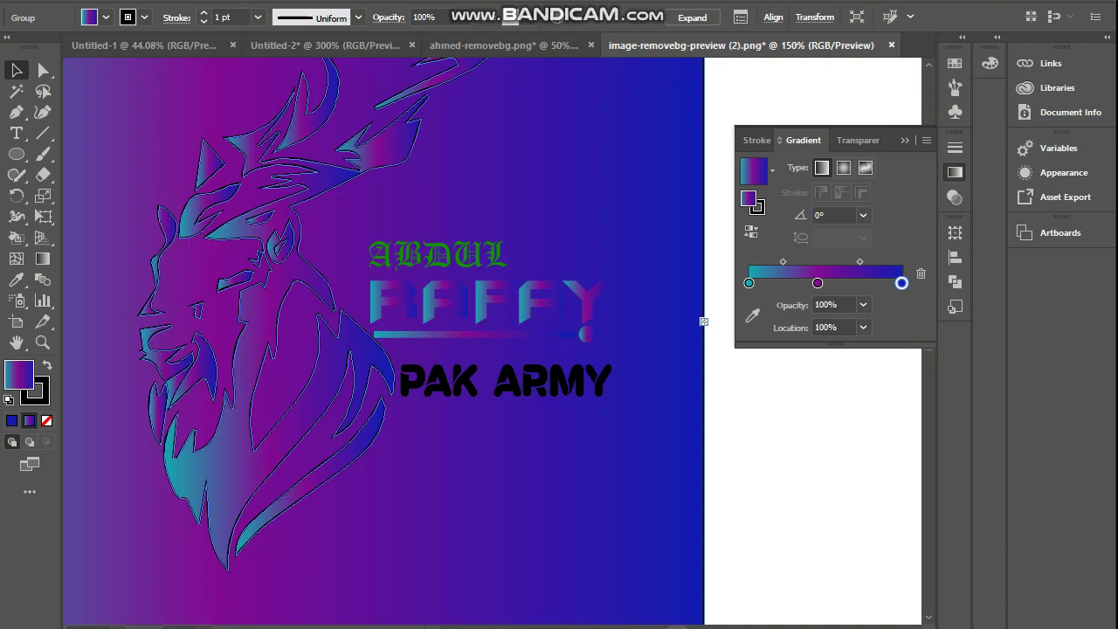
{"action": "left_click", "coordinate": [704, 321]}
{"action": "key", "text": "ctrl+z"}
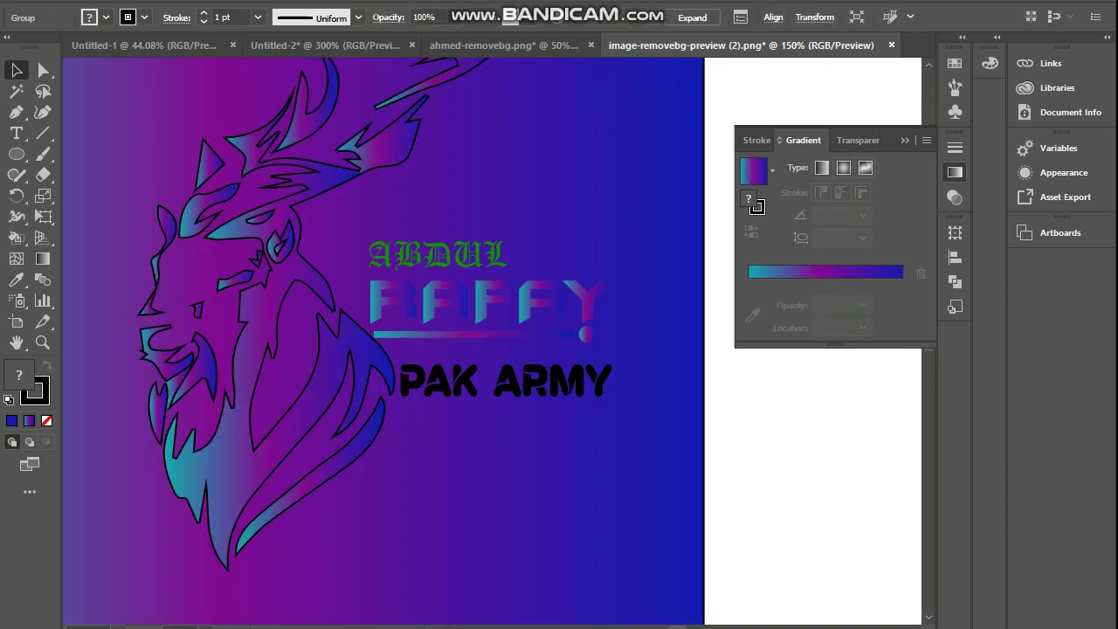
{"action": "key", "text": "ctrl+z"}
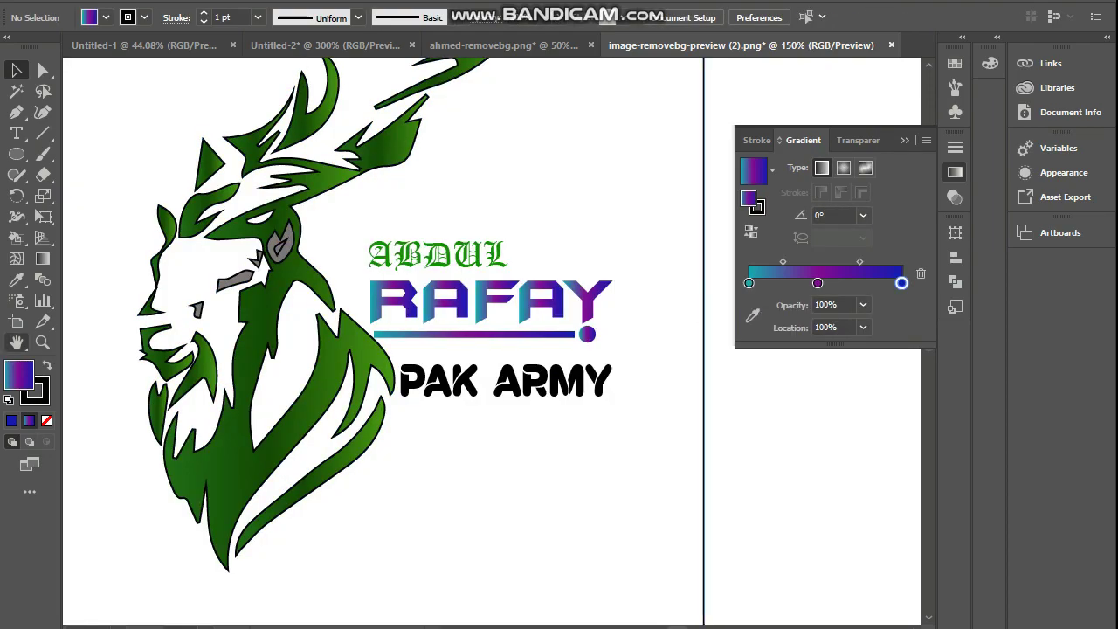
Step: Recolour the gradient's end stop green and its middle stop dark green
{"action": "double_click", "coordinate": [39, 395]}
{"action": "left_click", "coordinate": [863, 380]}
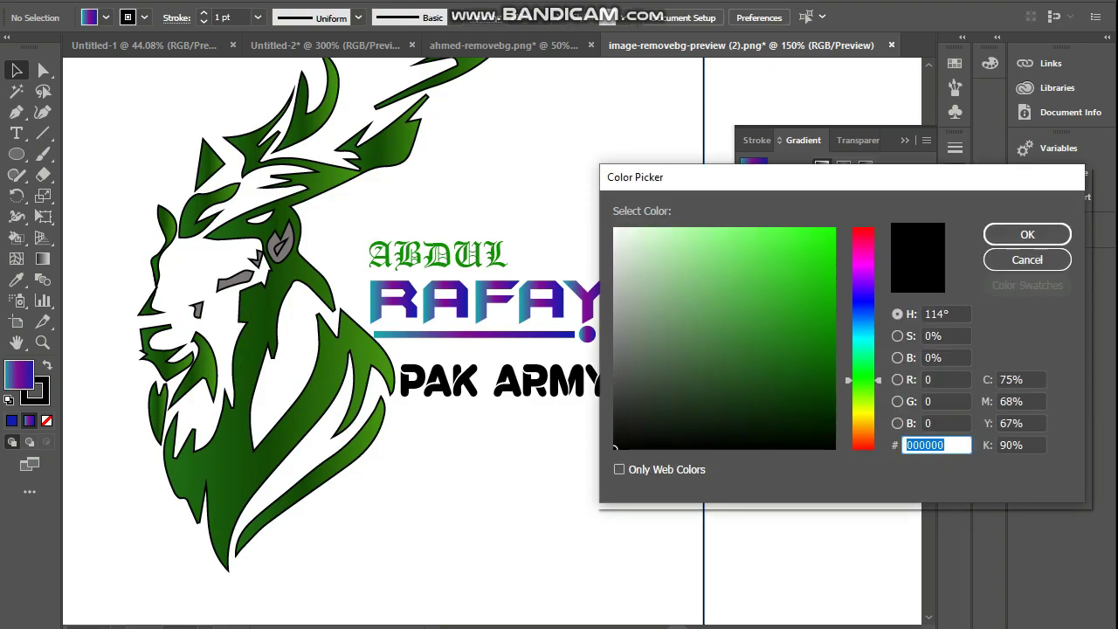
{"action": "left_click", "coordinate": [809, 300]}
{"action": "left_click", "coordinate": [1027, 235]}
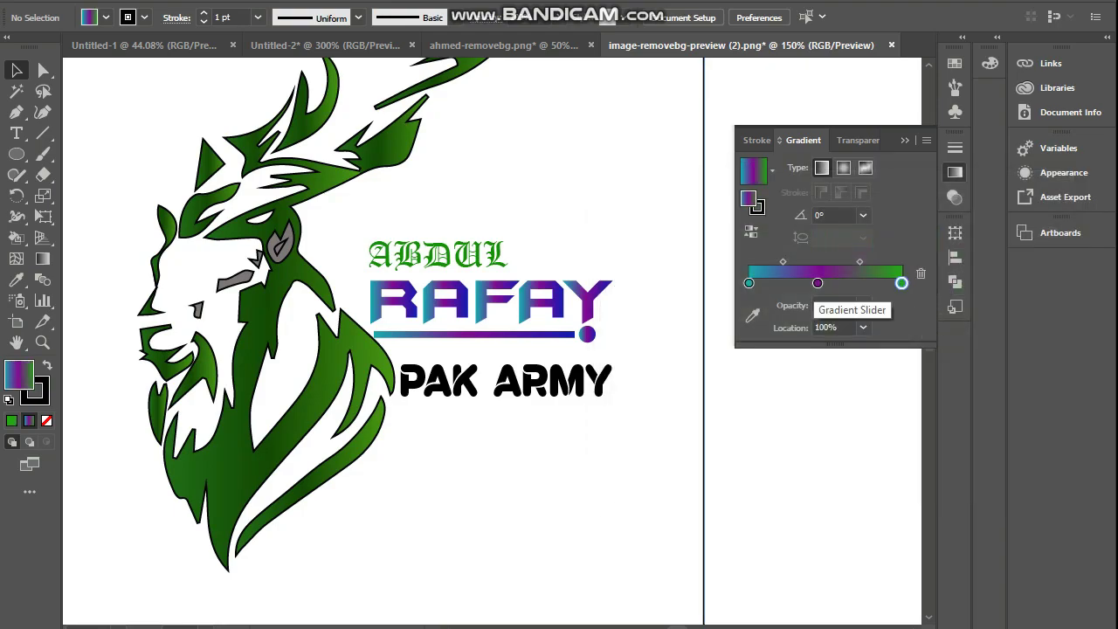
{"action": "left_click", "coordinate": [817, 282]}
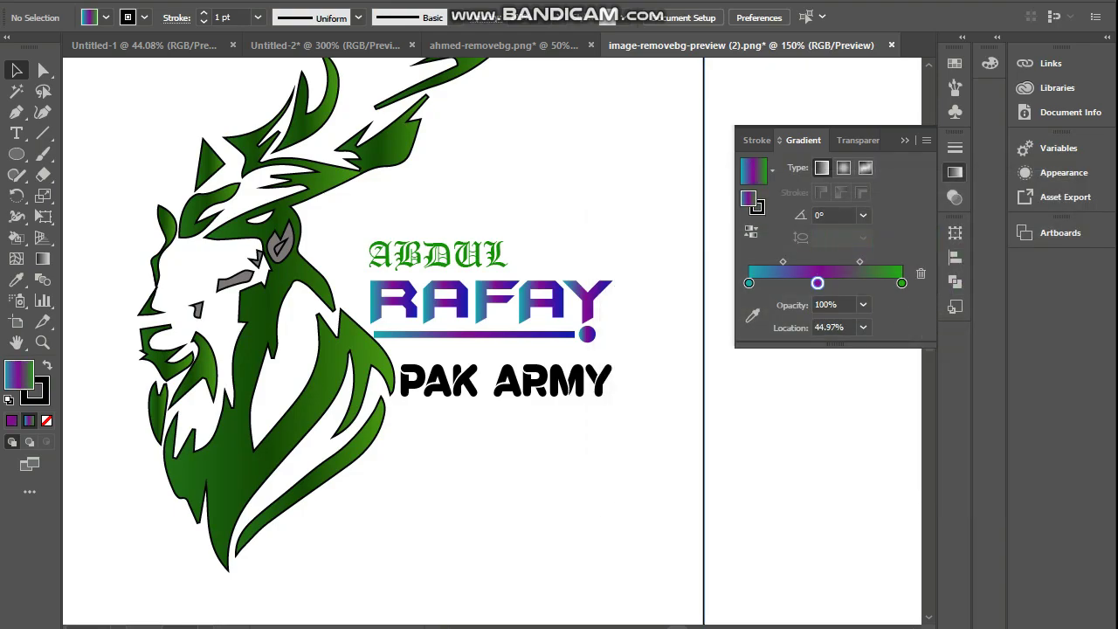
{"action": "double_click", "coordinate": [37, 393]}
{"action": "left_click", "coordinate": [863, 391]}
{"action": "left_click", "coordinate": [804, 387]}
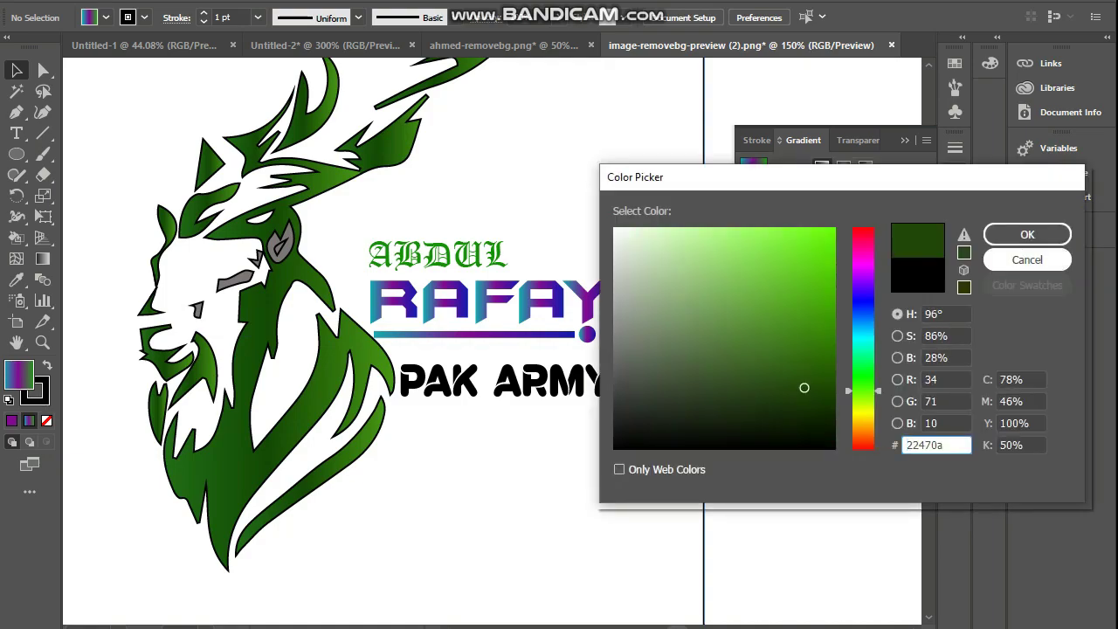
{"action": "left_click", "coordinate": [817, 361]}
{"action": "key", "text": "Return"}
Step: Set the left gradient stop to dark green
{"action": "left_click", "coordinate": [748, 282]}
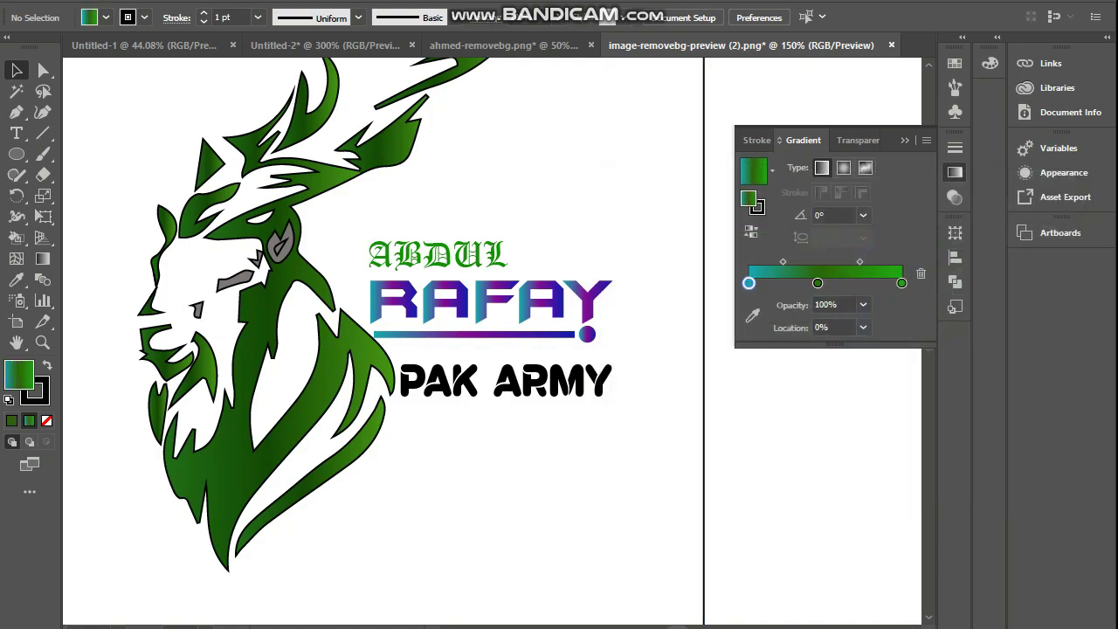
{"action": "double_click", "coordinate": [37, 393]}
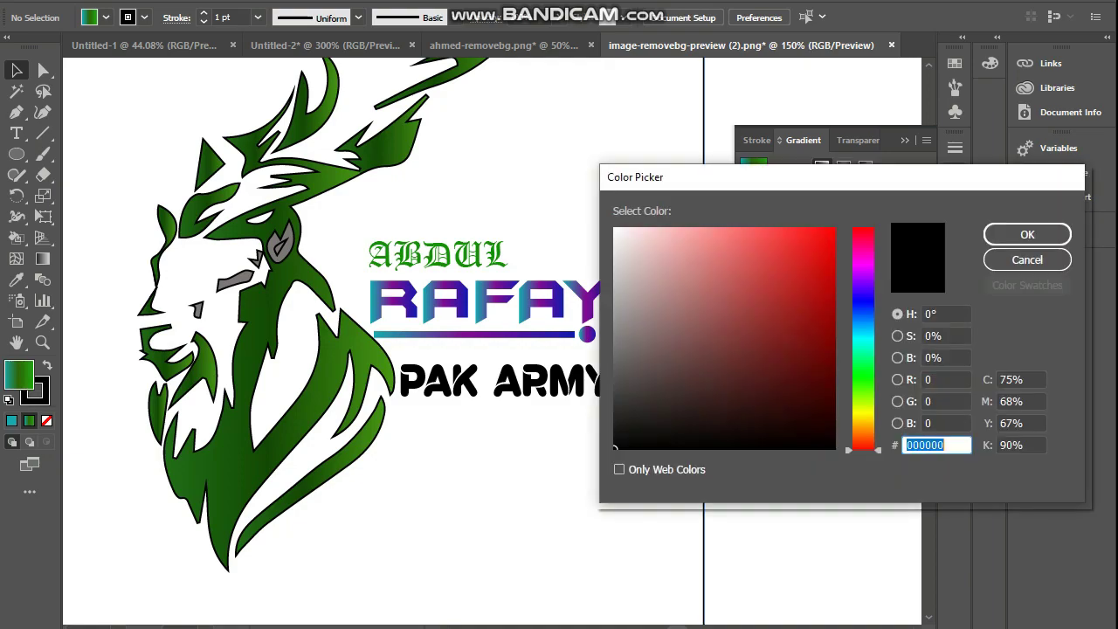
{"action": "left_click", "coordinate": [816, 324]}
{"action": "key", "text": "Return"}
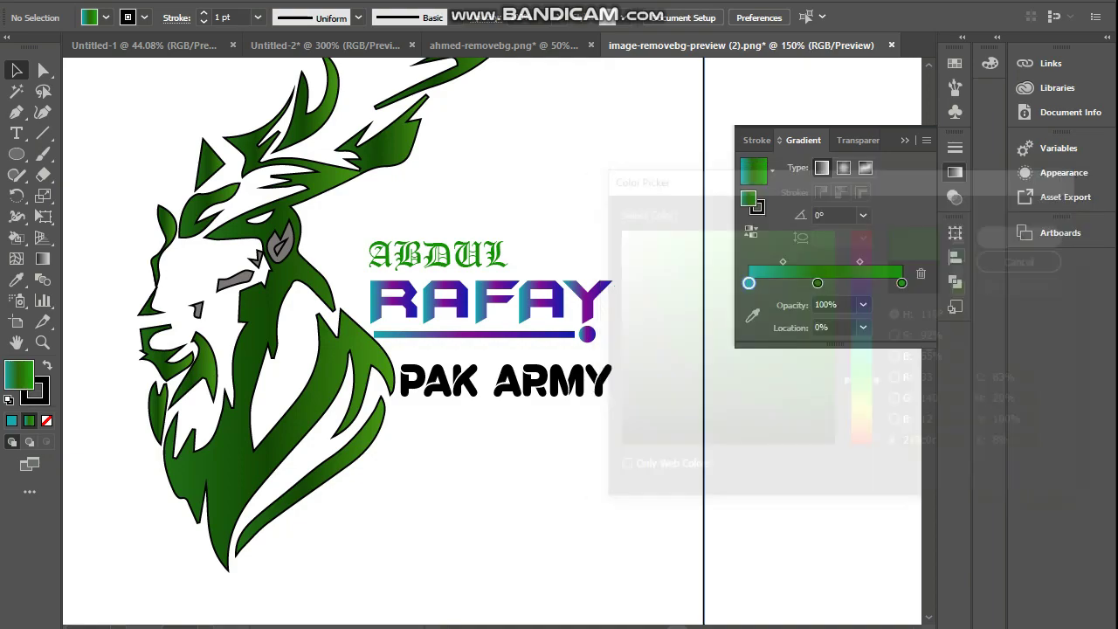
Step: Convert the PAK ARMY text to outlines
{"action": "left_click", "coordinate": [955, 172]}
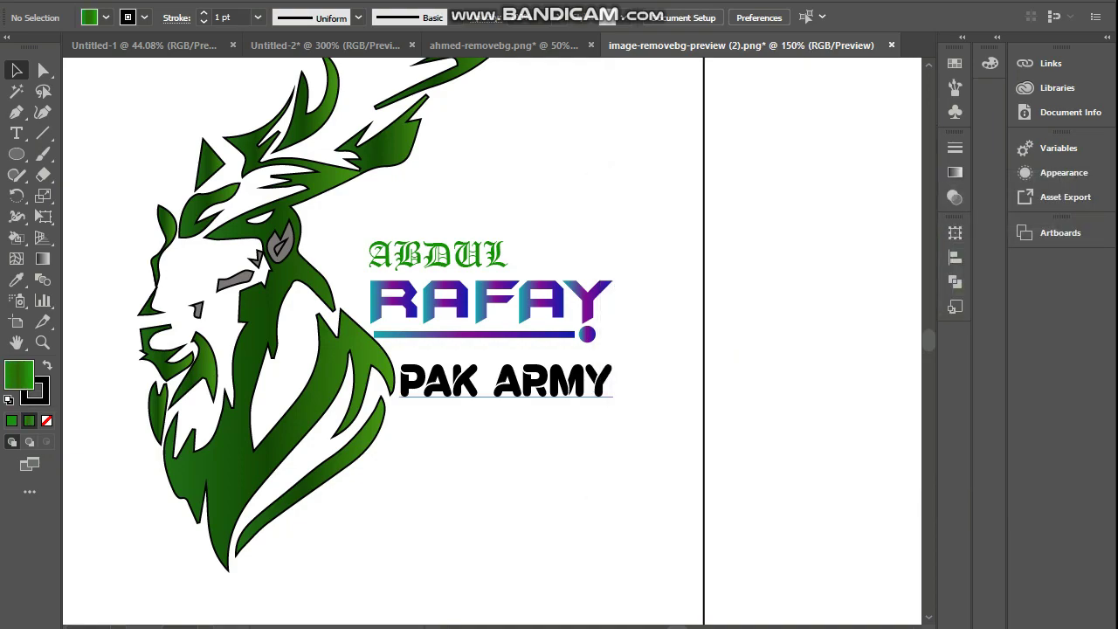
{"action": "left_click", "coordinate": [459, 380]}
{"action": "right_click", "coordinate": [459, 380]}
{"action": "left_click", "coordinate": [524, 172]}
Step: Fill the PAK ARMY outlines with the green gradient and view the whole logo at 100%
{"action": "left_click", "coordinate": [955, 172]}
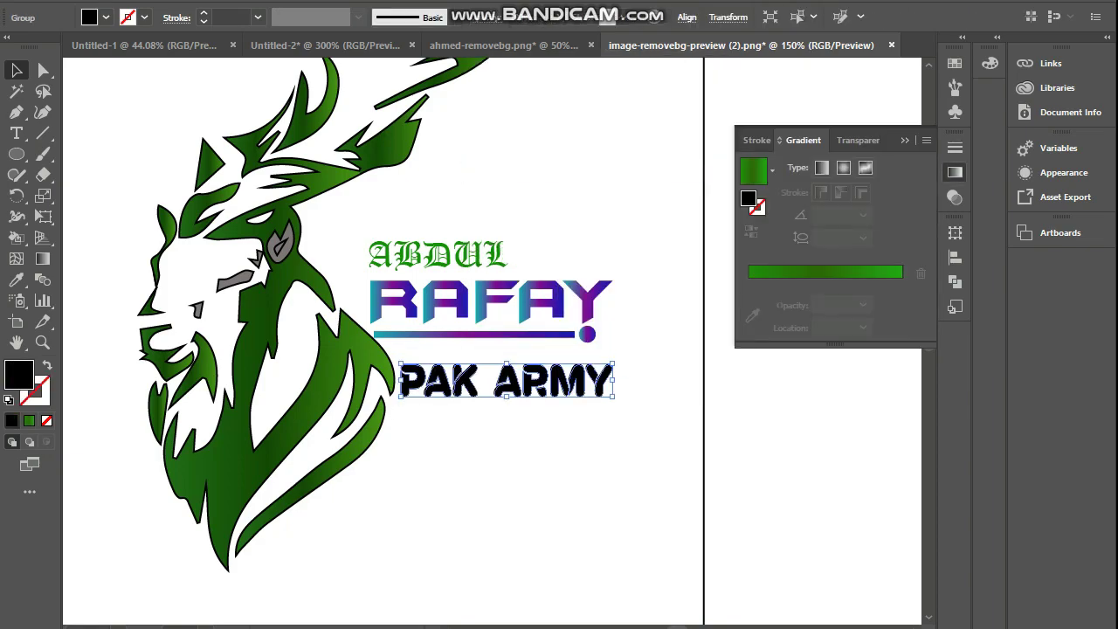
{"action": "left_click", "coordinate": [821, 288]}
{"action": "left_click", "coordinate": [955, 173]}
{"action": "left_click", "coordinate": [704, 321]}
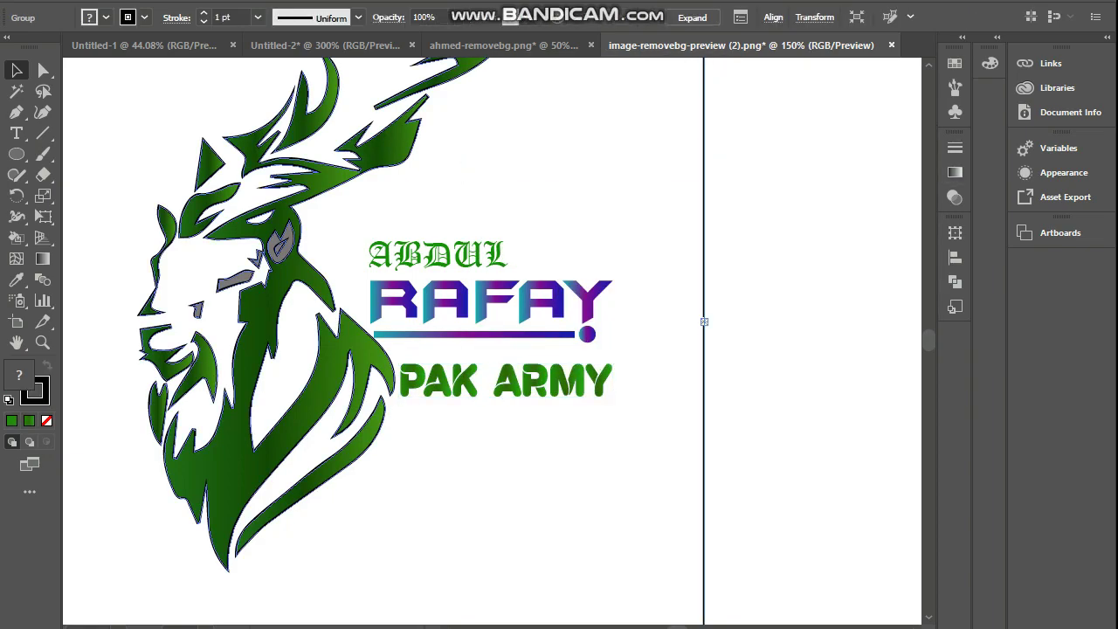
{"action": "key", "text": "ctrl+1"}
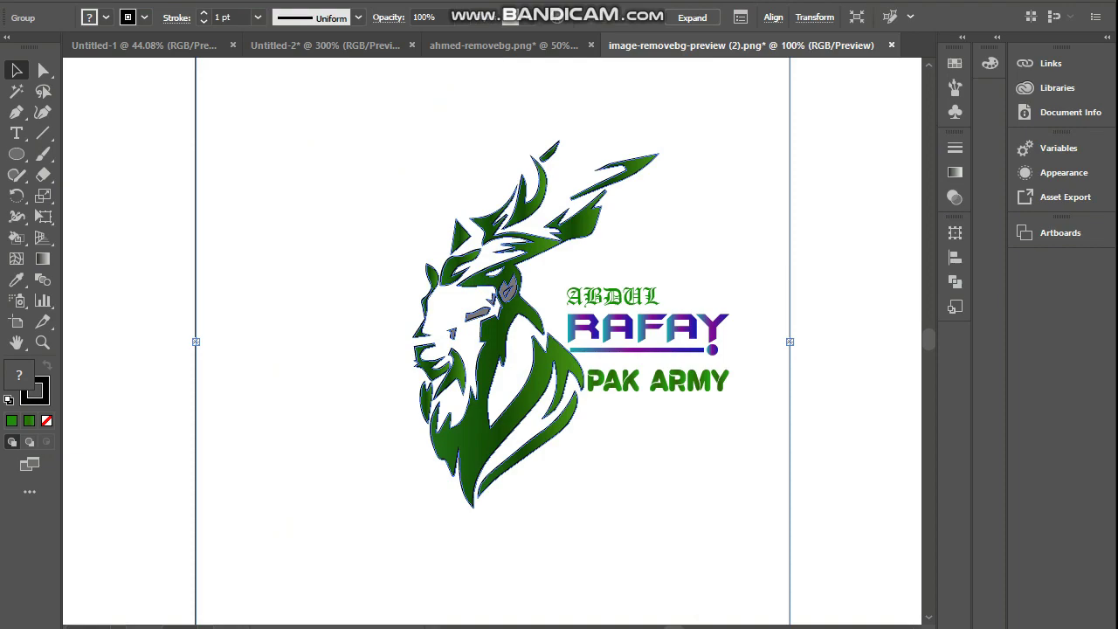